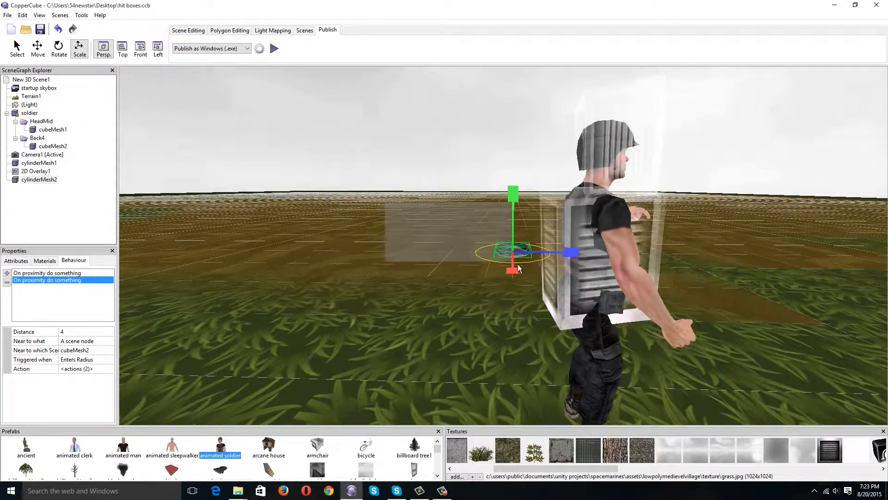
# Inspect the soldier with its hit boxes, run a test of the scene as a Windows application, and close the test.
pyautogui.scroll(-5, 540, 298)
pyautogui.moveTo(541, 298)
pyautogui.mouseDown(button='middle')
pyautogui.moveTo(584, 293)
pyautogui.moveTo(568, 282)
pyautogui.moveTo(556, 298)
pyautogui.moveTo(574, 304)
pyautogui.moveTo(531, 307)
pyautogui.moveTo(544, 302)
pyautogui.mouseUp(button='middle')
pyautogui.scroll(3, 578, 292)
pyautogui.scroll(4, 584, 287)
pyautogui.scroll(-3, 593, 284)
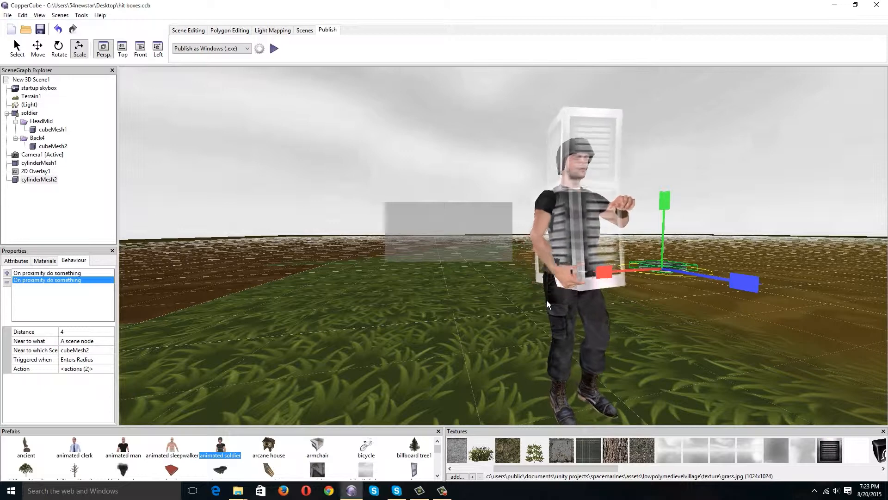
pyautogui.click(274, 48)
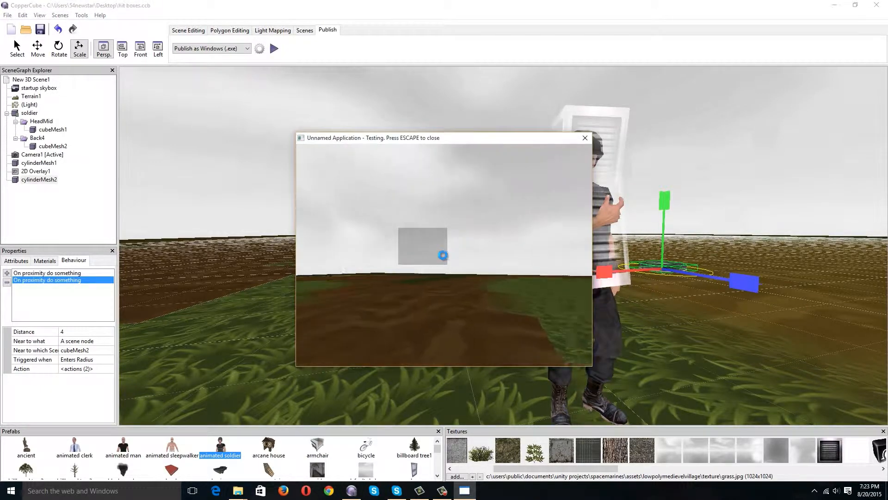
pyautogui.press('Escape')
# Set the Windows .exe publishing resolution to 1080 wide by 720 high.
pyautogui.click(260, 49)
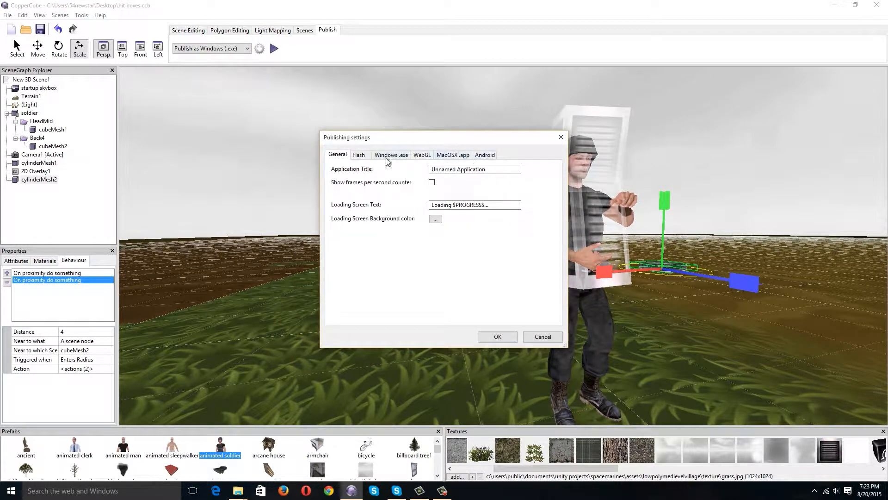
pyautogui.click(401, 157)
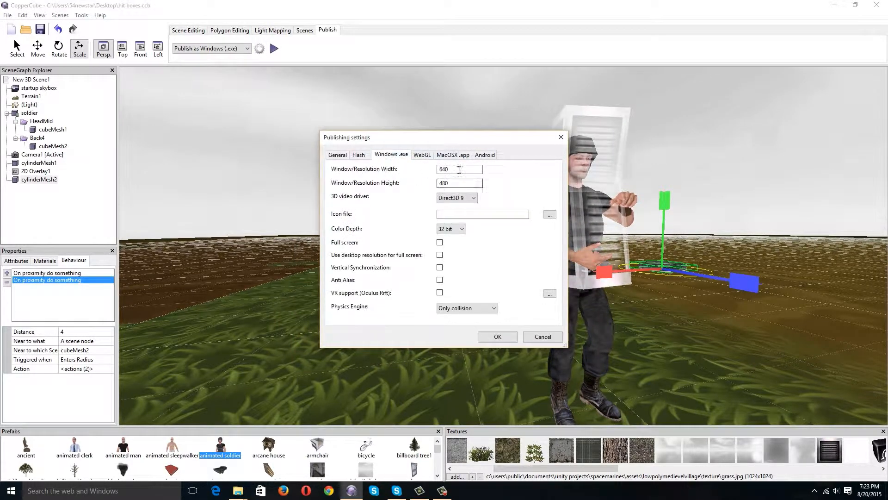
pyautogui.moveTo(463, 170); pyautogui.dragTo(401, 173)
pyautogui.write('1080')
pyautogui.doubleClick(472, 183)
pyautogui.write('7')
# Keep Direct3D 9 as the video driver, enable anti-aliasing and vertical synchronization, and apply the publishing settings.
pyautogui.click(462, 198)
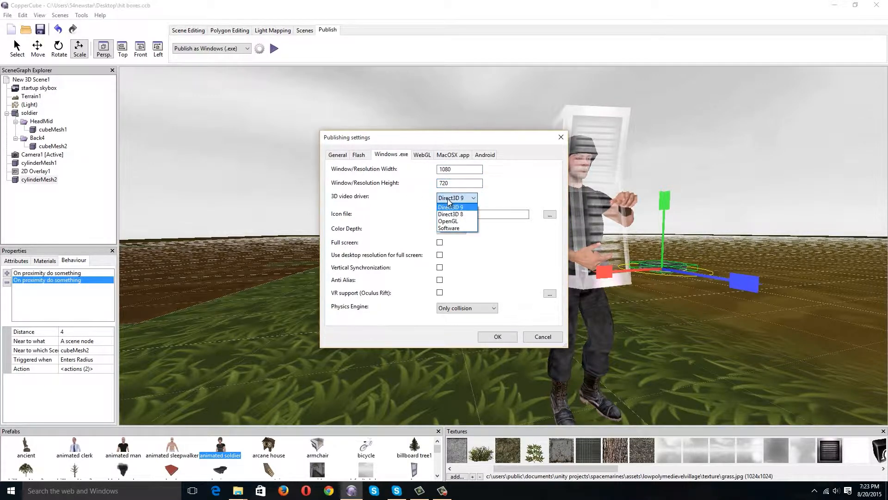
pyautogui.click(450, 205)
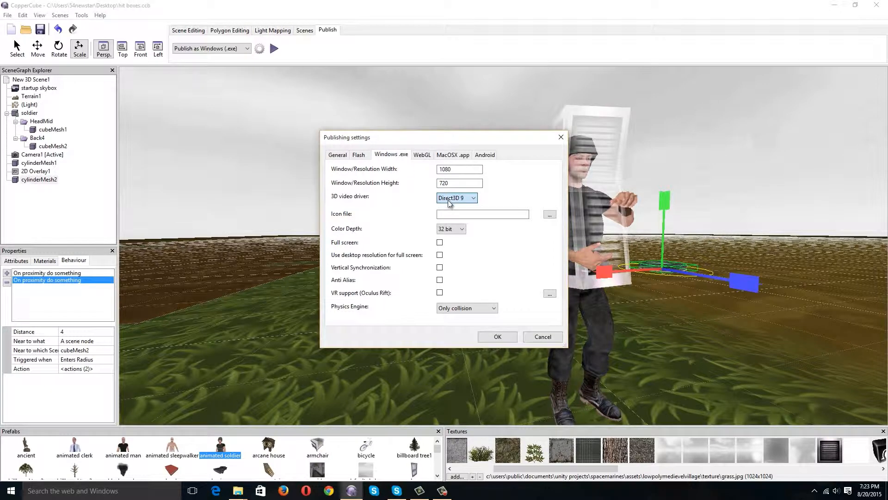
pyautogui.click(440, 280)
pyautogui.click(440, 267)
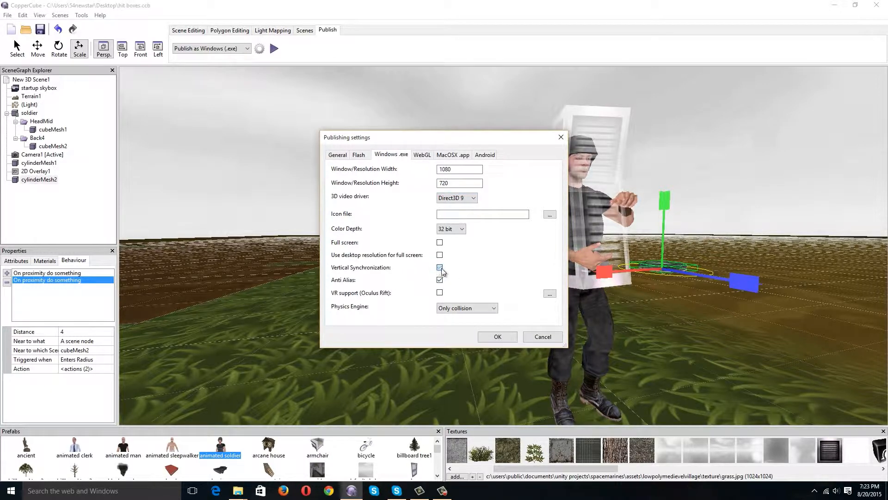
pyautogui.click(497, 337)
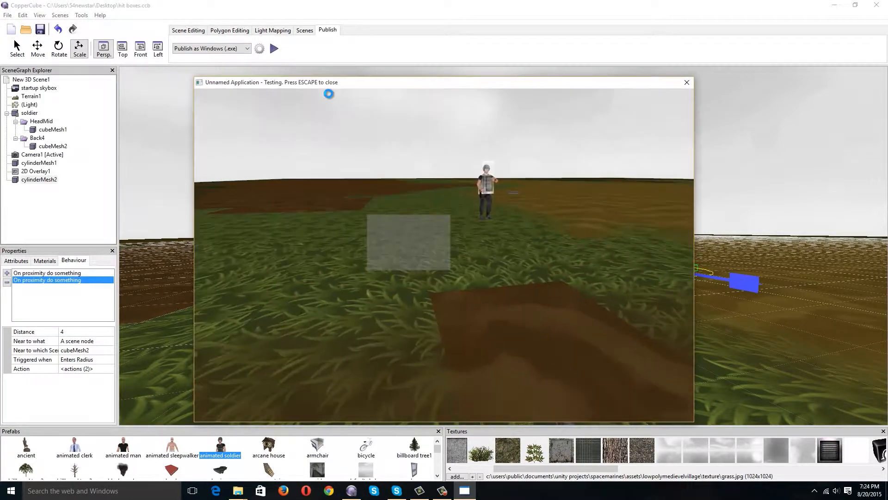
# Walk around the soldier in the test run to examine the moving hit boxes, and close the test.
pyautogui.press('w')
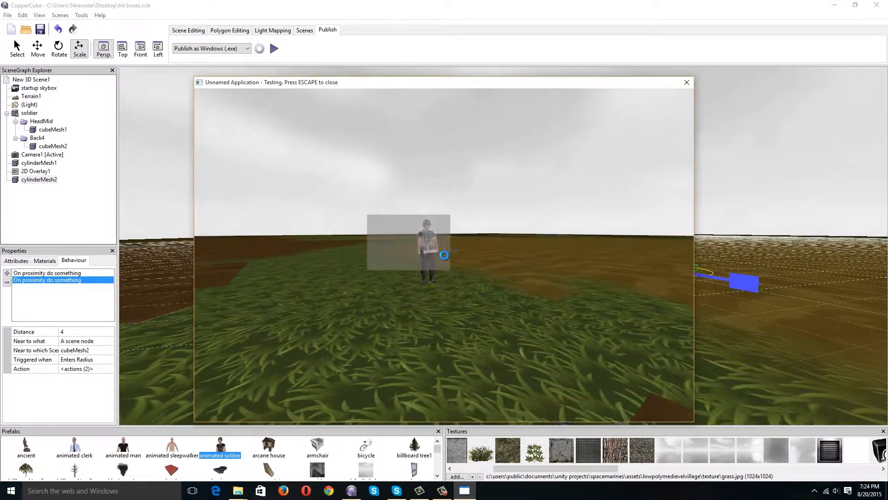
pyautogui.press('a')
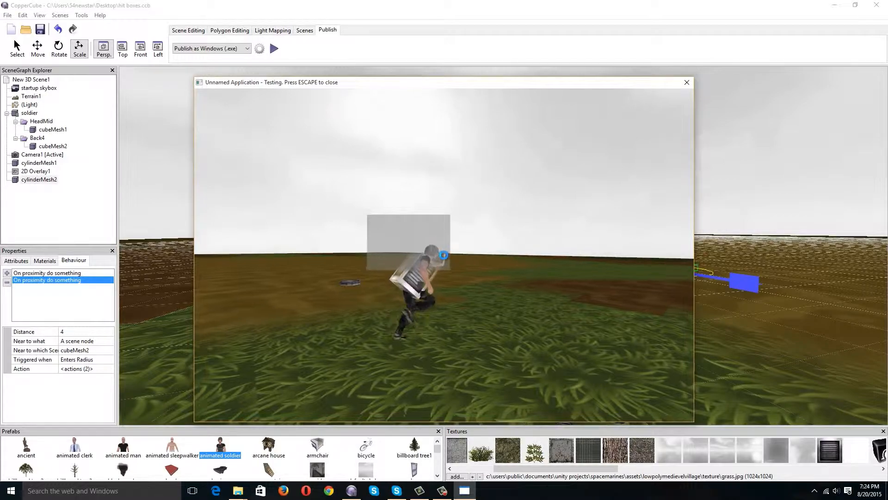
pyautogui.press('Escape')
# Paint a patch of grass texture onto the brown dirt area of the terrain beside the soldier.
pyautogui.moveTo(462, 273); pyautogui.dragTo(612, 329)
pyautogui.click(438, 226)
pyautogui.scroll(-5, 613, 328)
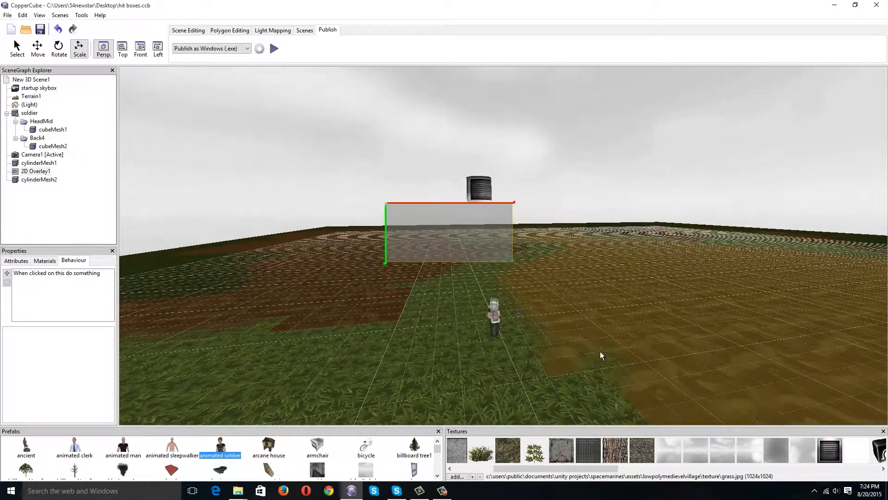
pyautogui.click(646, 340)
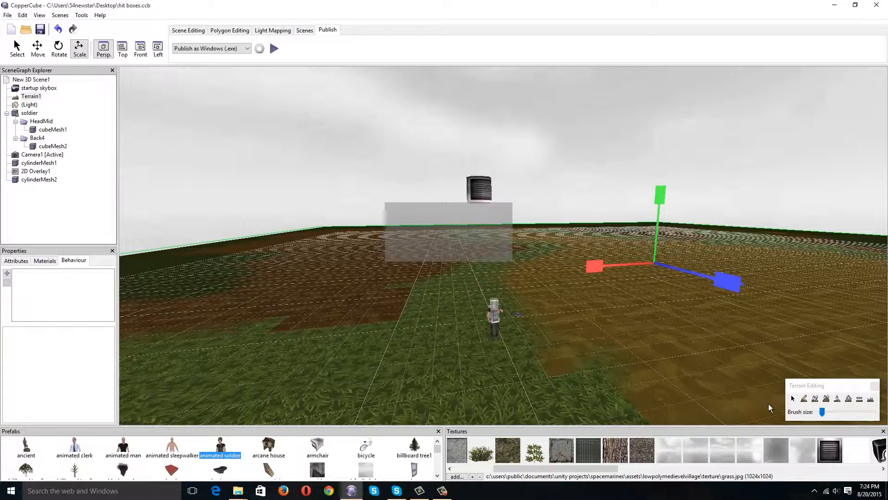
pyautogui.click(804, 398)
pyautogui.moveTo(752, 315); pyautogui.dragTo(827, 373)
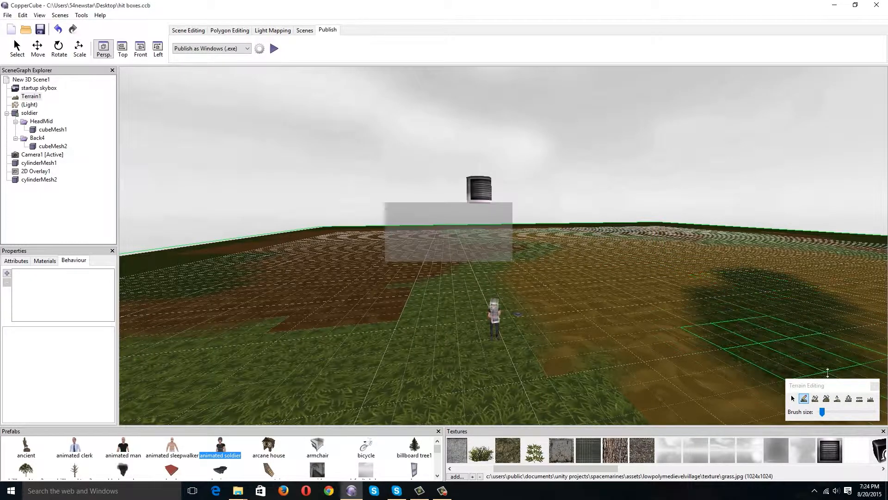
# Raise a tall hill in the terrain between the soldier and the newly painted grass patch.
pyautogui.moveTo(797, 347)
pyautogui.mouseDown()
pyautogui.moveTo(785, 296)
pyautogui.moveTo(803, 339)
pyautogui.moveTo(766, 369)
pyautogui.moveTo(585, 258)
pyautogui.moveTo(595, 281)
pyautogui.mouseUp()
pyautogui.hotkey('ctrl', 'z')
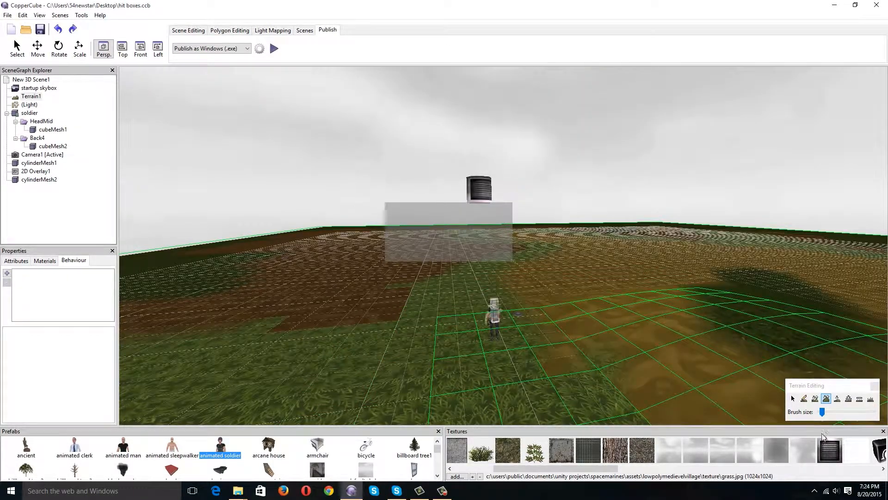
pyautogui.moveTo(766, 340); pyautogui.dragTo(756, 330)
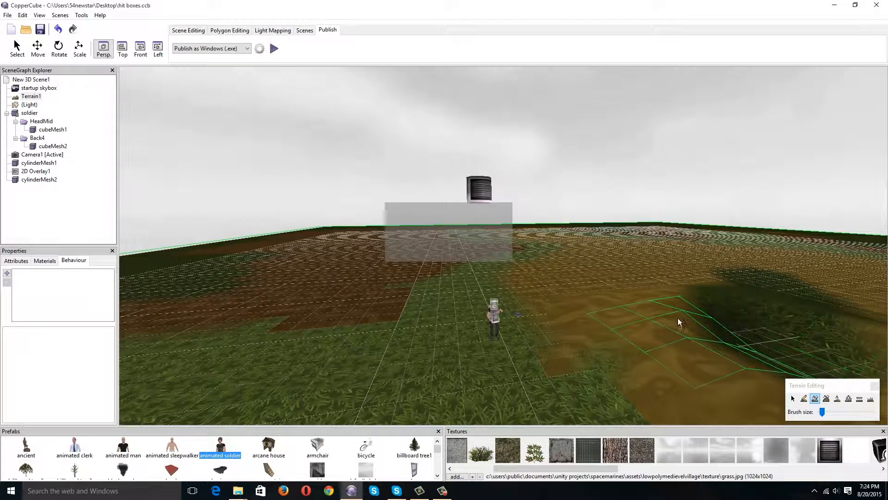
pyautogui.moveTo(678, 323)
pyautogui.mouseDown()
pyautogui.moveTo(672, 310)
pyautogui.moveTo(722, 319)
pyautogui.moveTo(671, 314)
pyautogui.moveTo(658, 329)
pyautogui.mouseUp()
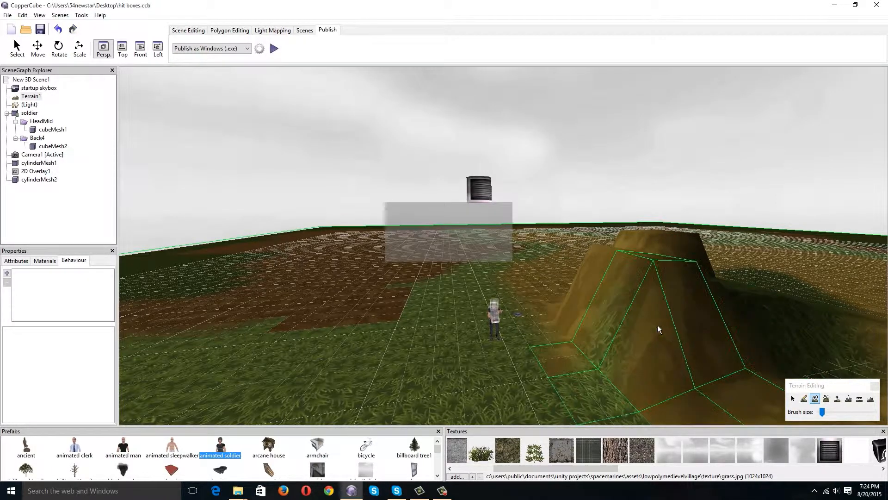
pyautogui.click(794, 401)
# Set the Shoot action in the 2D overlay's click behaviour to shoot from the current AI or camera.
pyautogui.scroll(3, 541, 363)
pyautogui.moveTo(563, 360); pyautogui.dragTo(598, 330, button='middle')
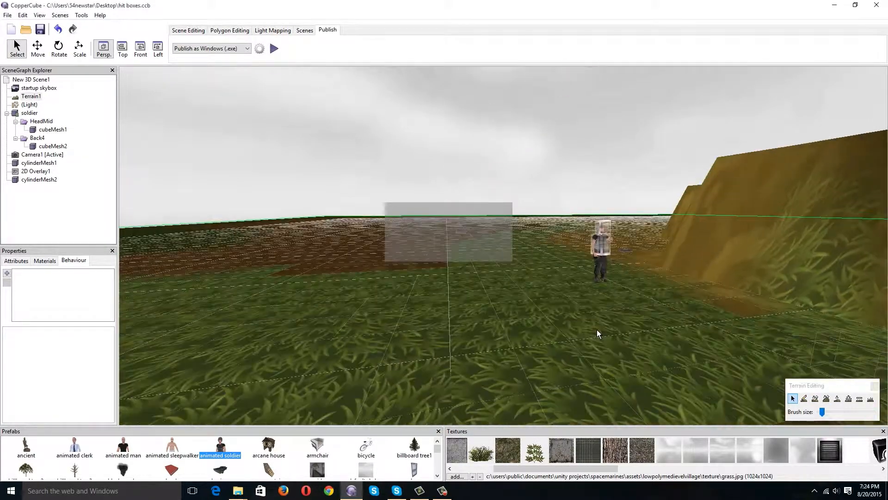
pyautogui.scroll(4, 600, 330)
pyautogui.scroll(3, 548, 290)
pyautogui.click(458, 235)
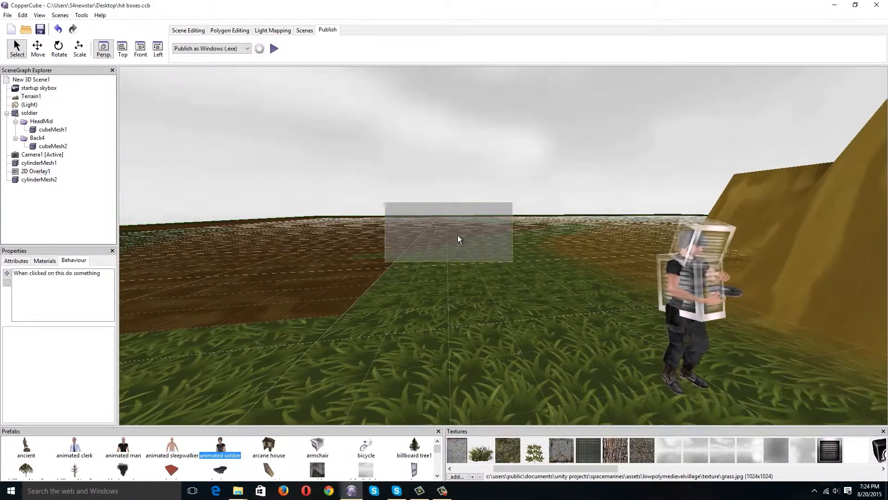
pyautogui.moveTo(586, 190); pyautogui.dragTo(292, 145, button='right')
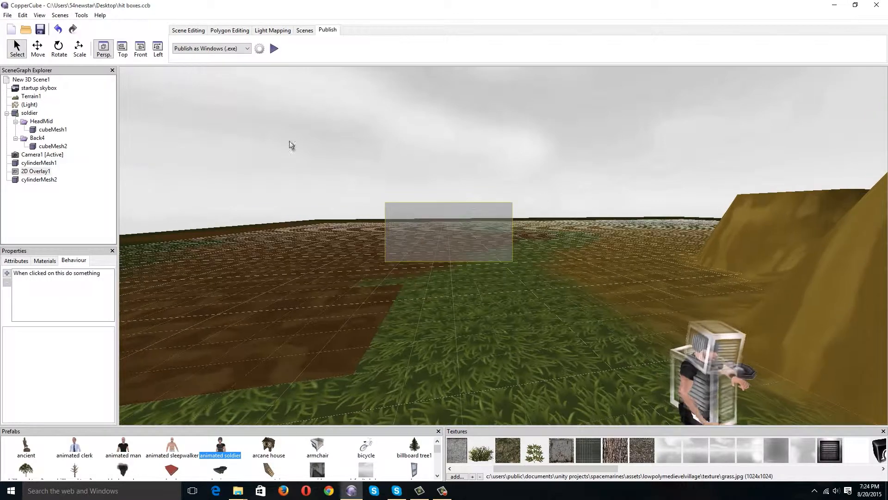
pyautogui.click(188, 32)
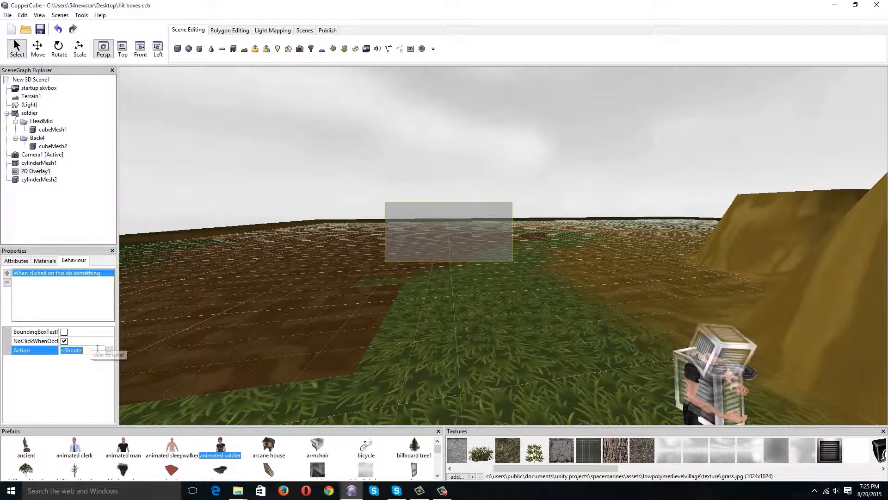
pyautogui.click(109, 351)
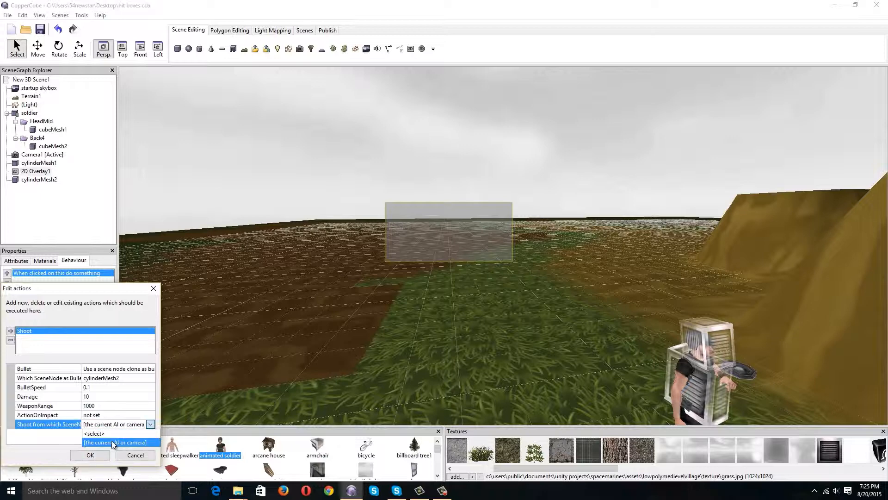
pyautogui.click(112, 442)
pyautogui.click(90, 455)
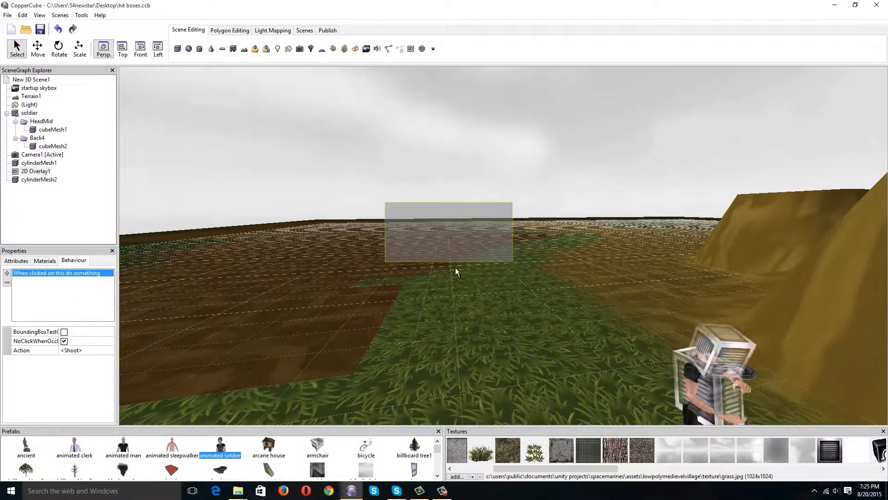
pyautogui.moveTo(562, 230); pyautogui.dragTo(571, 328, button='middle')
pyautogui.scroll(-4, 604, 248)
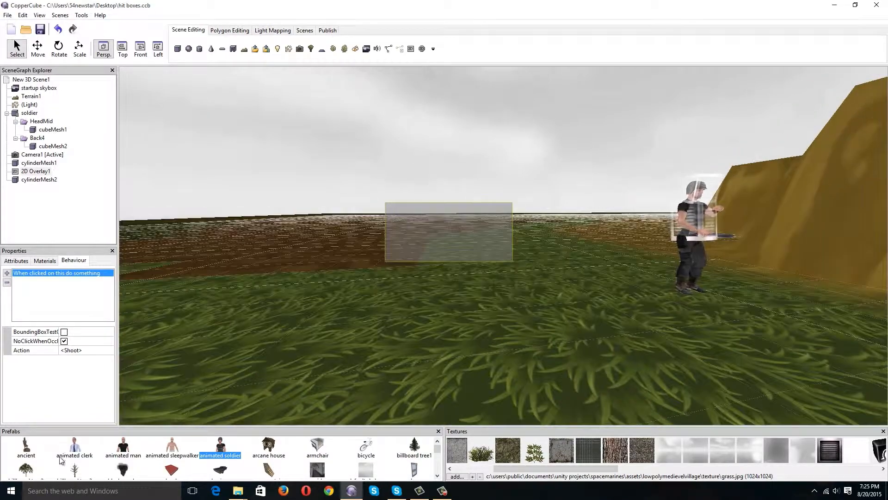
pyautogui.doubleClick(178, 448)
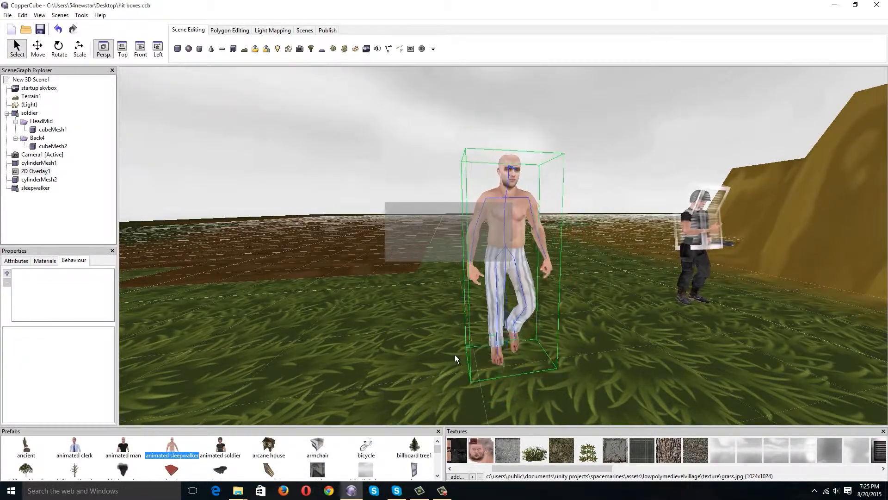
pyautogui.press('Delete')
# Add the animated man prefab to the scene near the soldier.
pyautogui.doubleClick(129, 448)
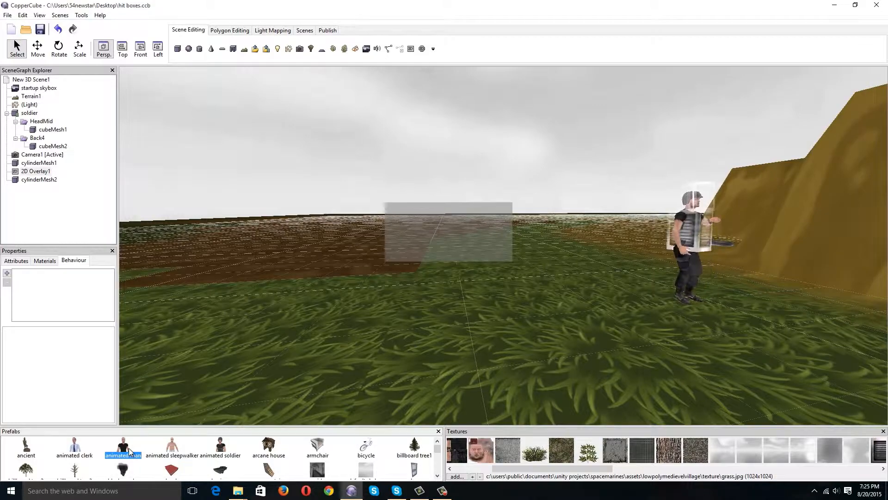
pyautogui.scroll(4, 317, 282)
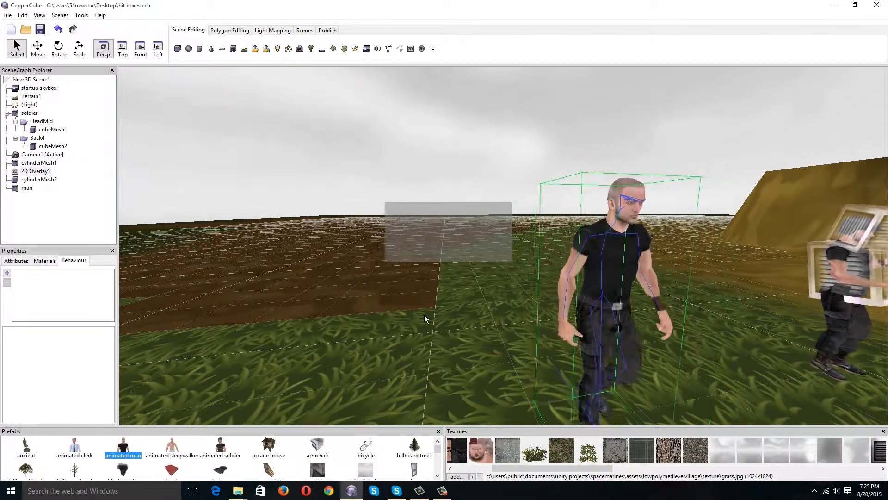
pyautogui.moveTo(424, 316); pyautogui.dragTo(373, 292)
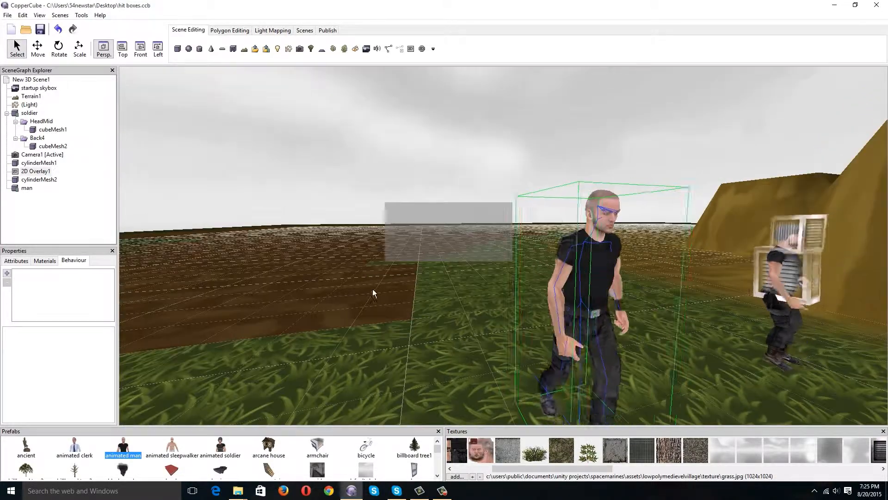
# Attach a dummy node to the man's animated joint Veteran_01_HeadMid.
pyautogui.rightClick(580, 283)
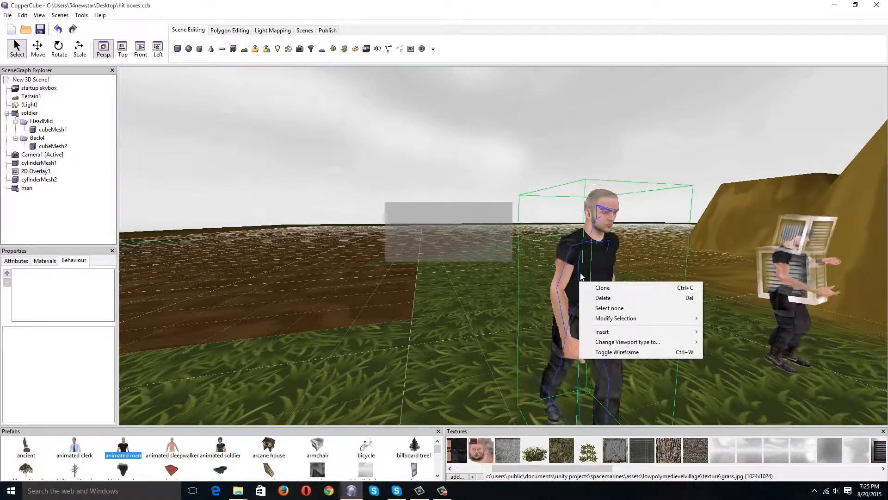
pyautogui.moveTo(635, 330)
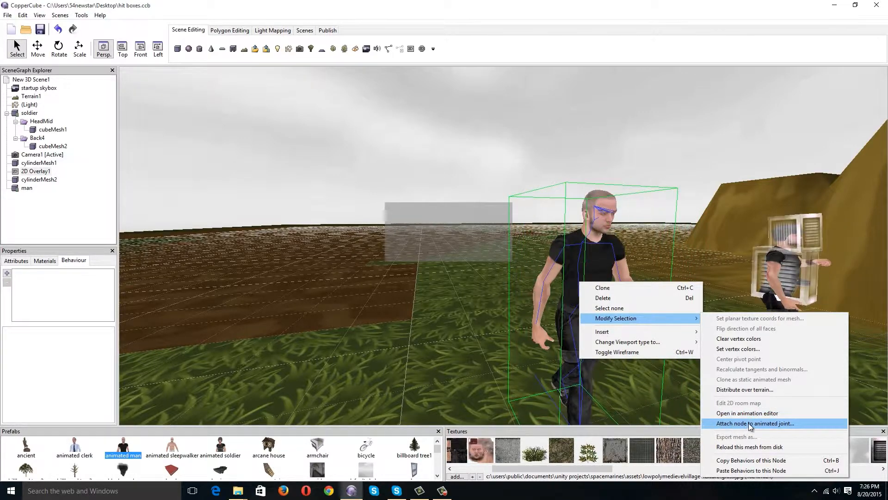
pyautogui.click(768, 423)
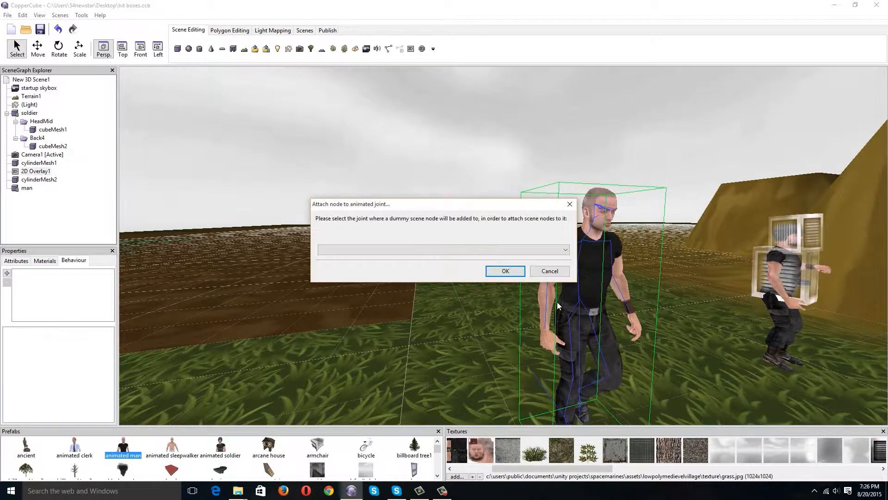
pyautogui.click(555, 251)
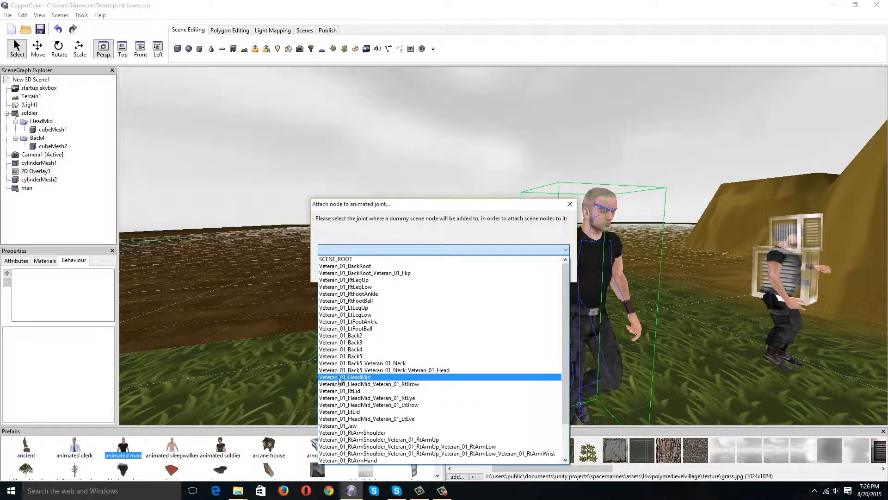
pyautogui.click(363, 377)
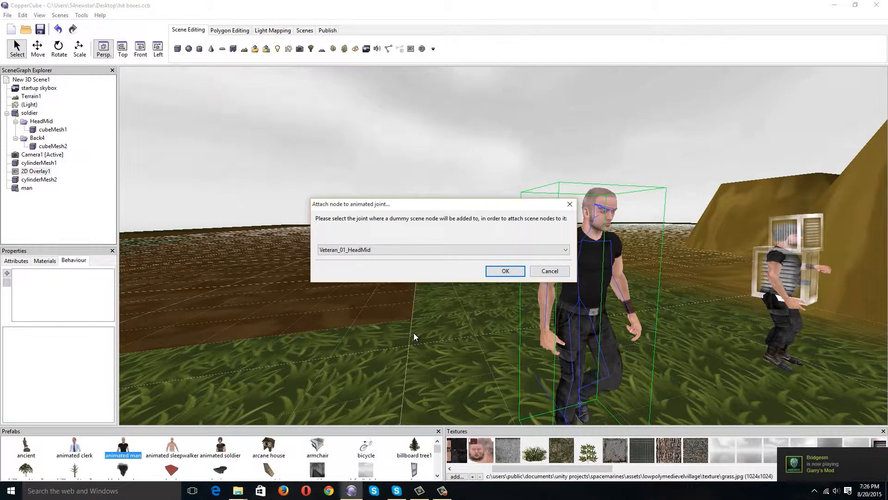
pyautogui.click(499, 273)
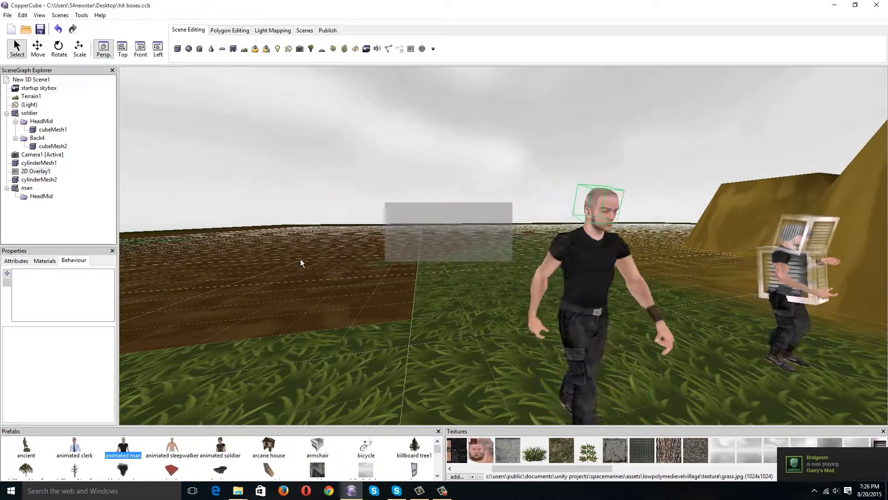
# Insert a cone mesh into the scene near the man with the default creation settings.
pyautogui.click(27, 188)
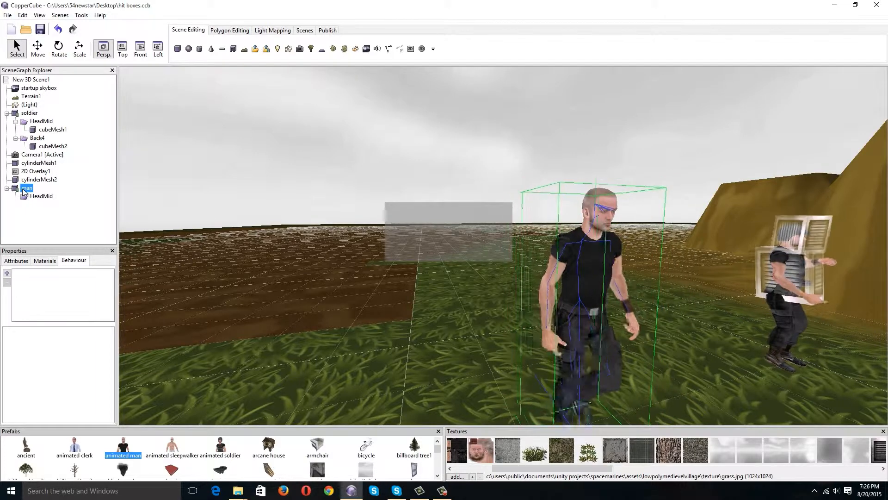
pyautogui.click(36, 197)
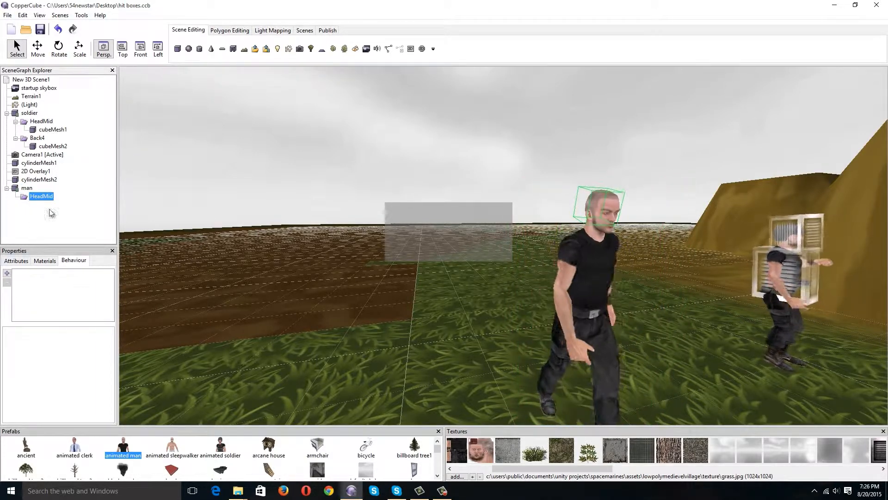
pyautogui.rightClick(328, 159)
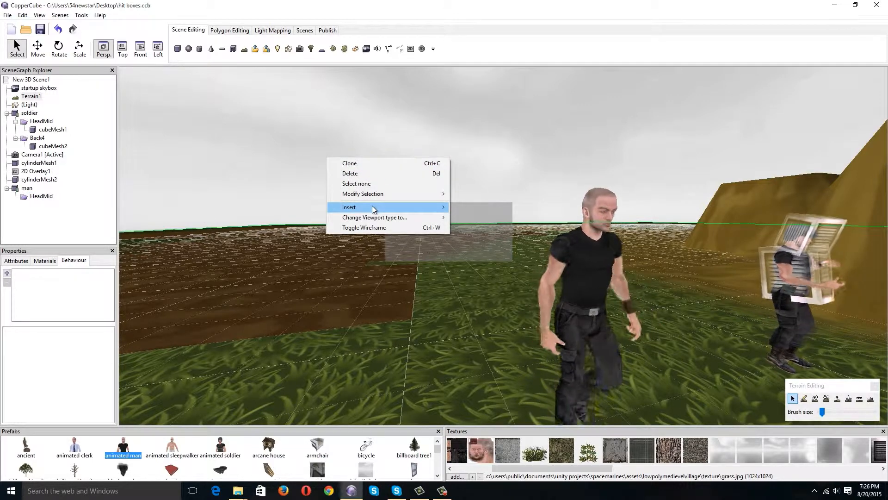
pyautogui.moveTo(373, 206)
pyautogui.click(487, 240)
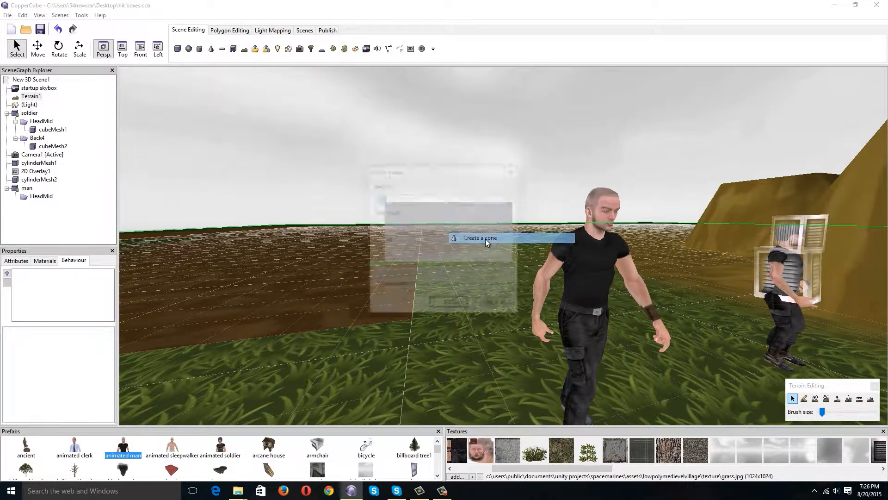
pyautogui.click(446, 301)
pyautogui.moveTo(516, 257); pyautogui.dragTo(534, 263, button='middle')
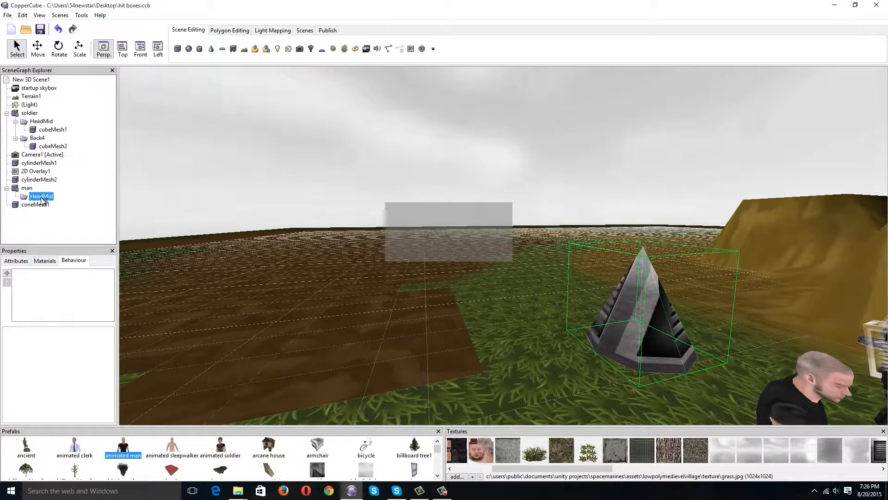
# Parent the cone to the man's HeadMid node and move it up toward his head.
pyautogui.moveTo(40, 197); pyautogui.dragTo(41, 197)
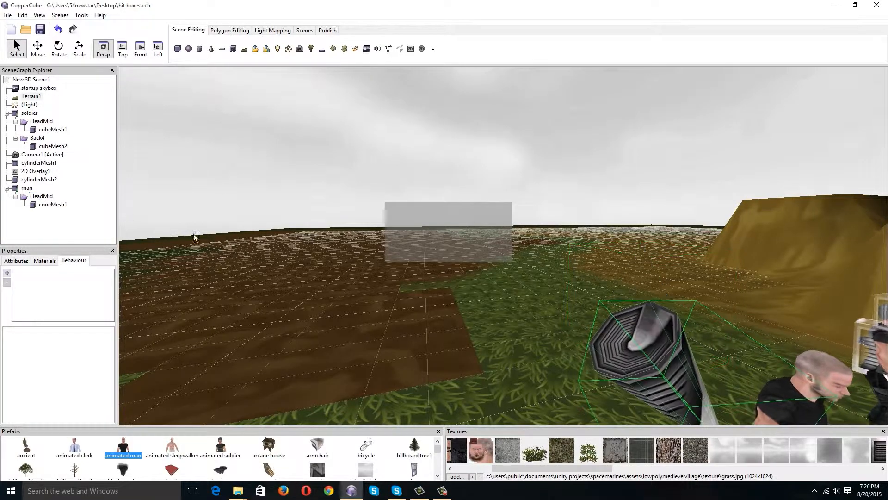
pyautogui.moveTo(601, 328); pyautogui.dragTo(587, 297, button='middle')
pyautogui.moveTo(587, 297); pyautogui.dragTo(657, 316, button='right')
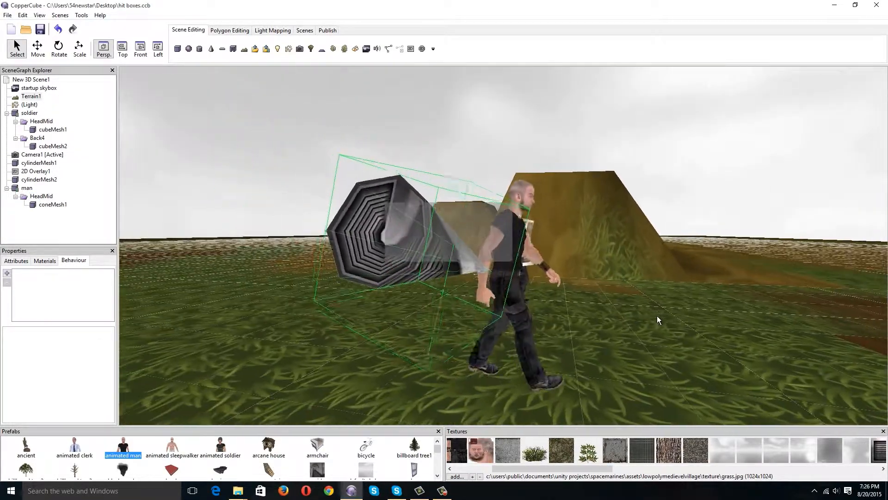
pyautogui.click(38, 48)
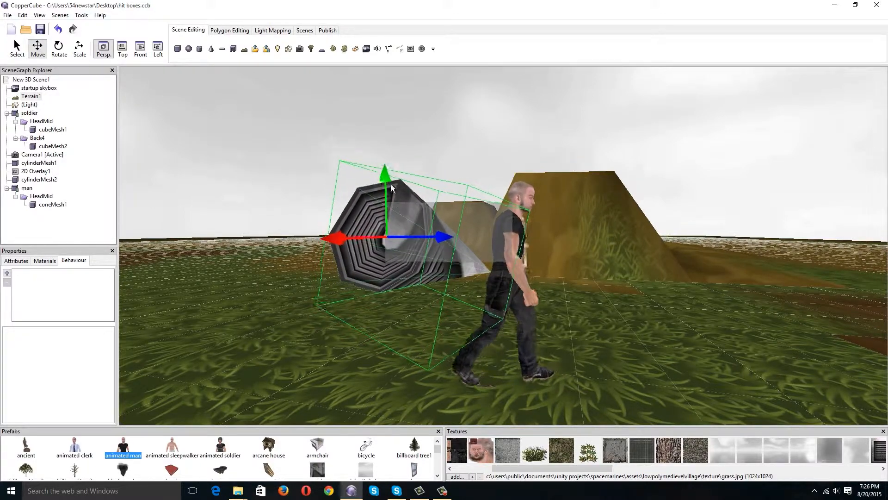
pyautogui.moveTo(385, 174); pyautogui.dragTo(493, 173)
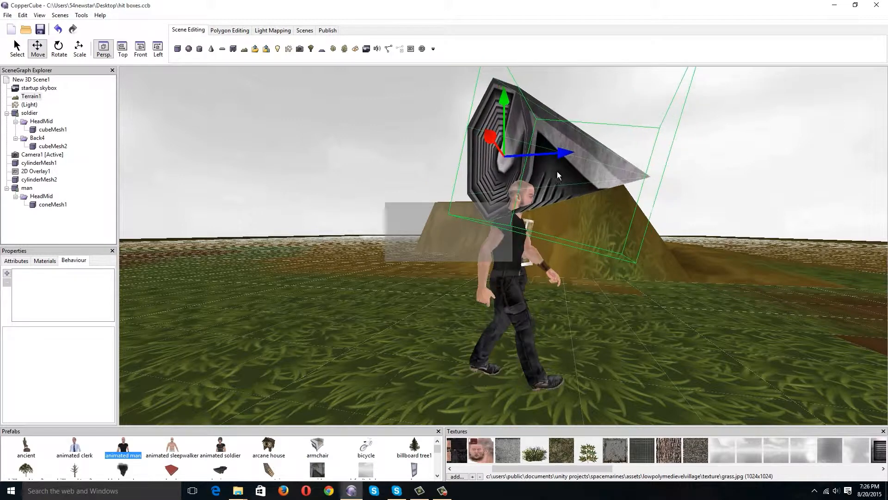
# Flip the direction of all faces on the cone mesh.
pyautogui.rightClick(611, 176)
pyautogui.rightClick(43, 206)
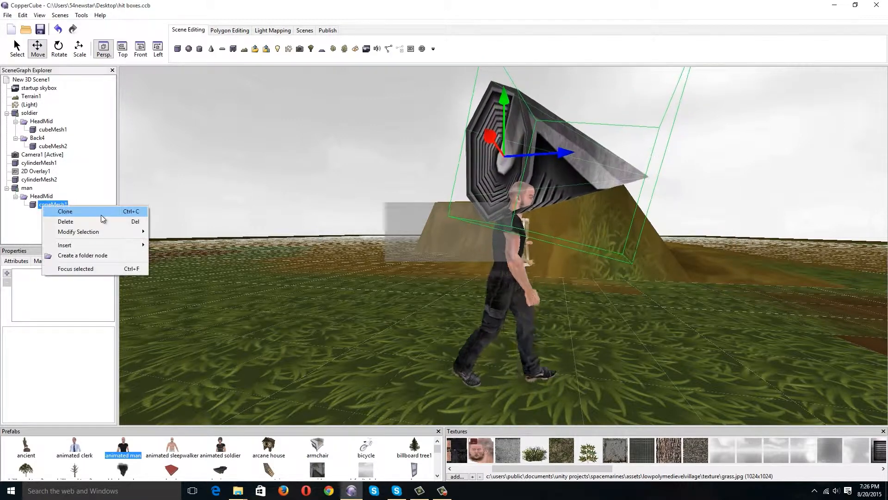
pyautogui.moveTo(99, 232)
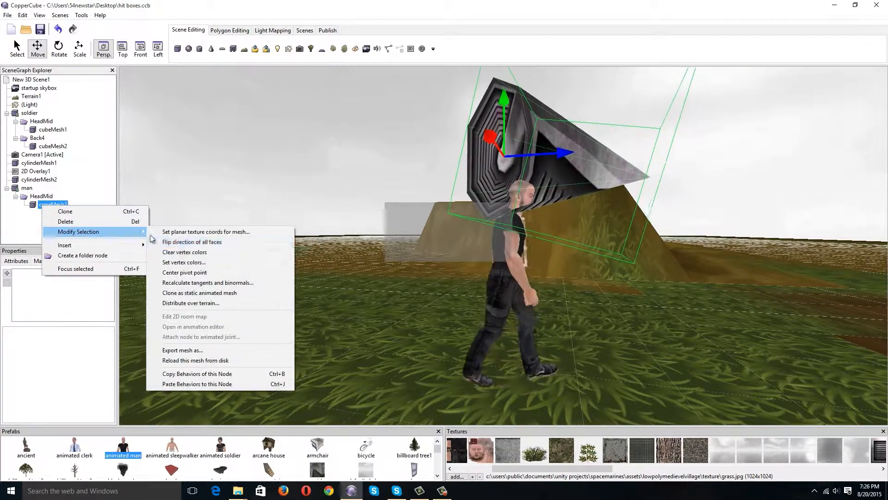
pyautogui.click(212, 244)
# Shift the cone sideways to centre it on the man's head.
pyautogui.press('Right')
pyautogui.moveTo(380, 211); pyautogui.dragTo(340, 220)
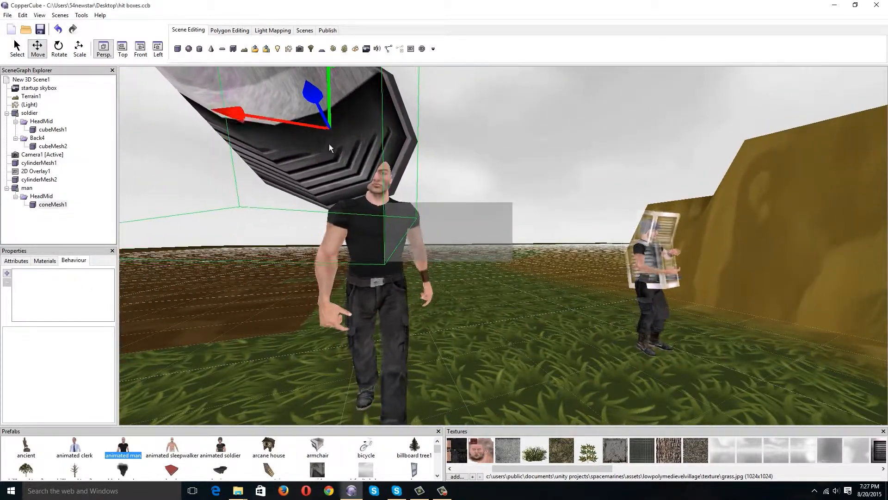
pyautogui.moveTo(329, 144); pyautogui.dragTo(322, 159, button='middle')
pyautogui.moveTo(302, 187)
pyautogui.mouseDown()
pyautogui.moveTo(292, 174)
pyautogui.moveTo(310, 174)
pyautogui.mouseUp()
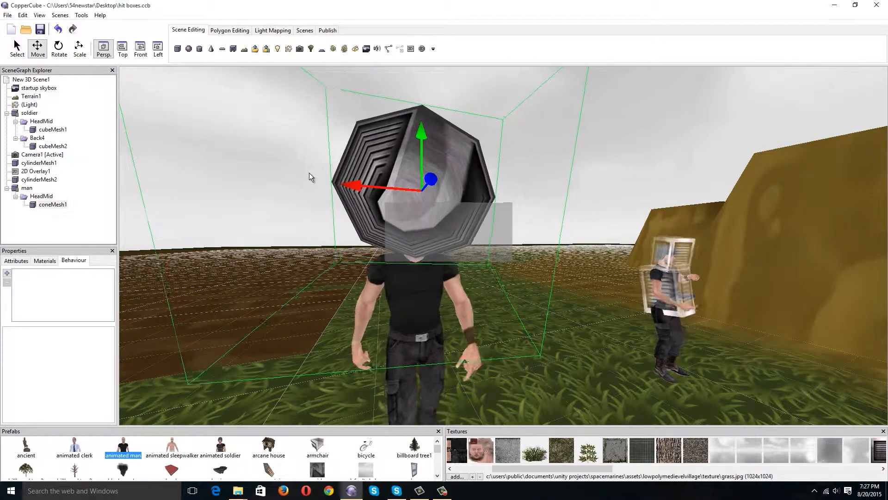
# Set the cone's material type to Transparent (add).
pyautogui.click(37, 261)
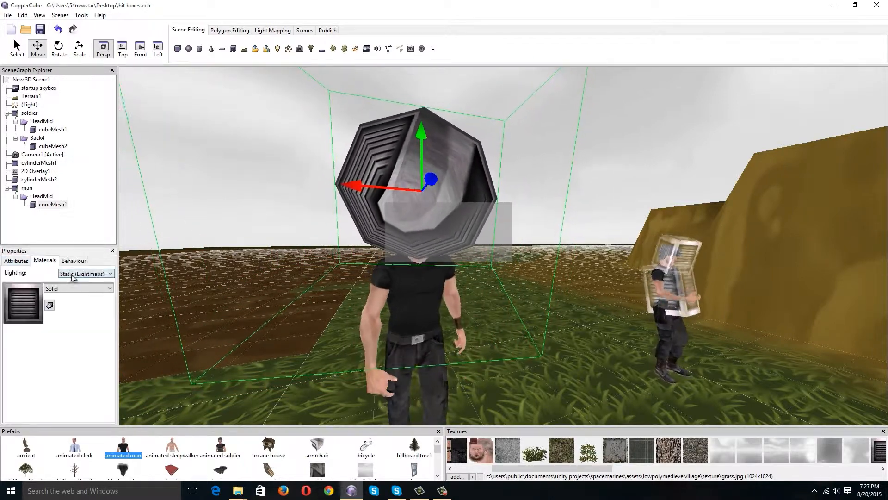
pyautogui.click(78, 288)
pyautogui.click(90, 314)
# Rotate the cone so that it stands upright with its tip pointing up above the man.
pyautogui.moveTo(178, 303); pyautogui.dragTo(292, 291)
pyautogui.click(58, 49)
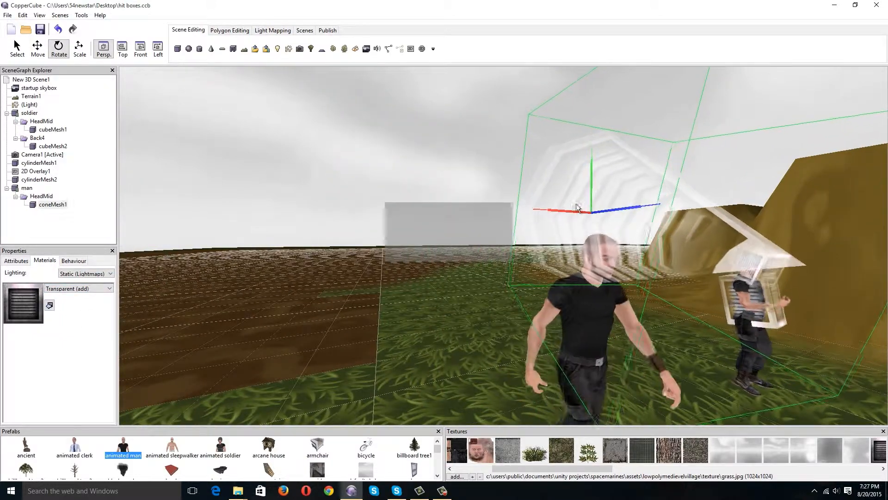
pyautogui.moveTo(579, 207); pyautogui.dragTo(598, 165)
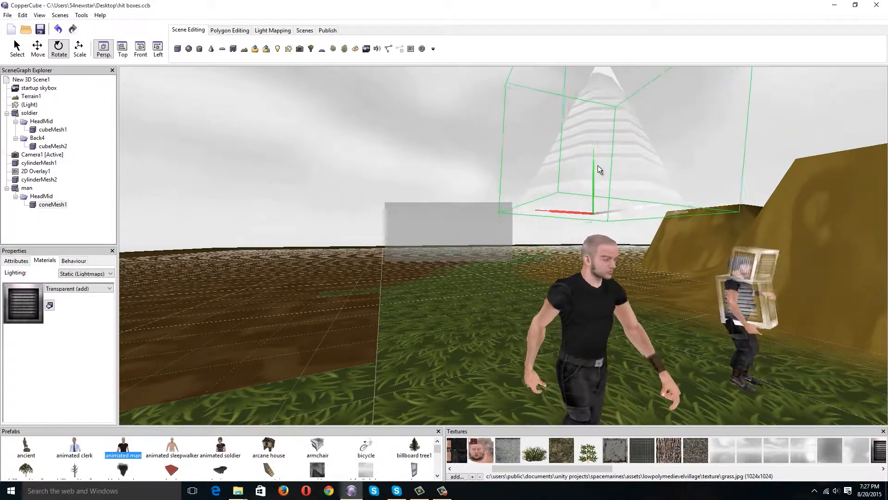
# Lower the upright cone so that it encloses the man's head.
pyautogui.moveTo(608, 232); pyautogui.dragTo(561, 230, button='middle')
pyautogui.click(38, 50)
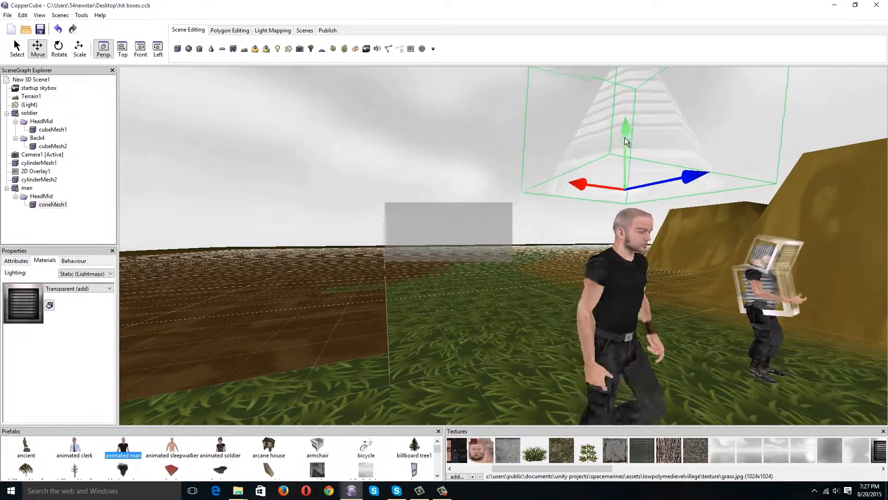
pyautogui.moveTo(626, 141); pyautogui.dragTo(629, 160)
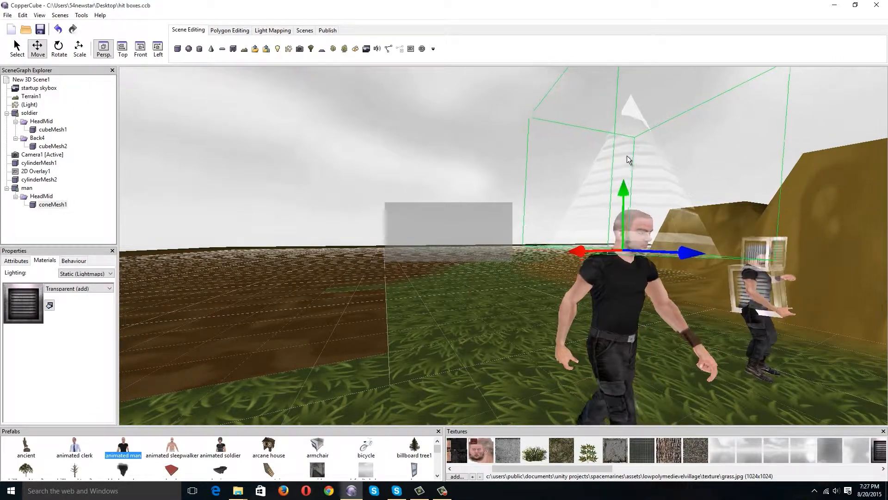
pyautogui.click(55, 204)
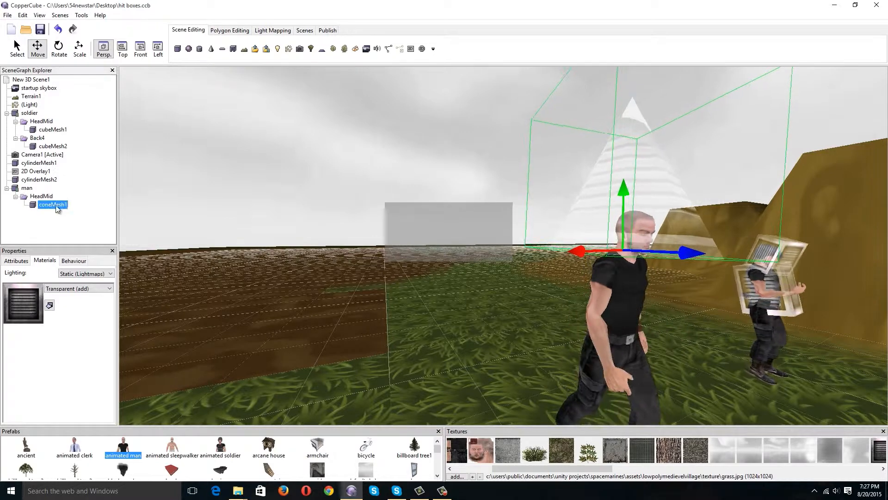
pyautogui.rightClick(56, 206)
pyautogui.moveTo(116, 233)
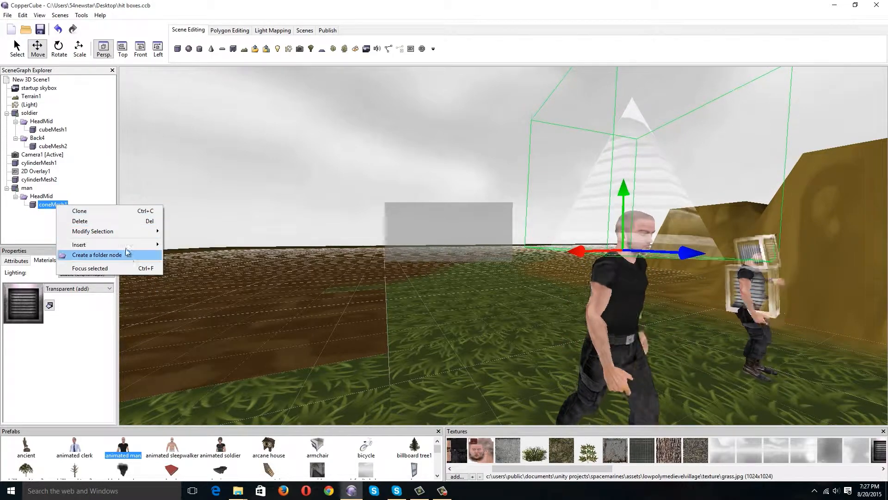
pyautogui.moveTo(133, 245)
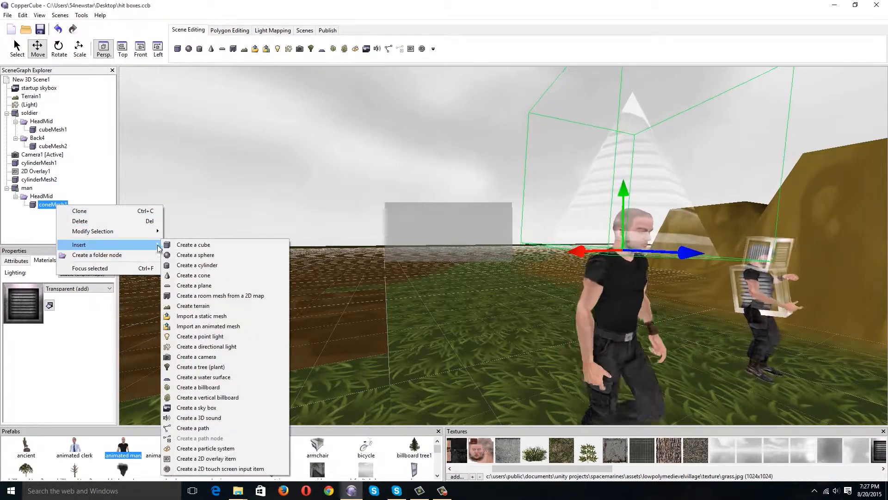
pyautogui.click(315, 192)
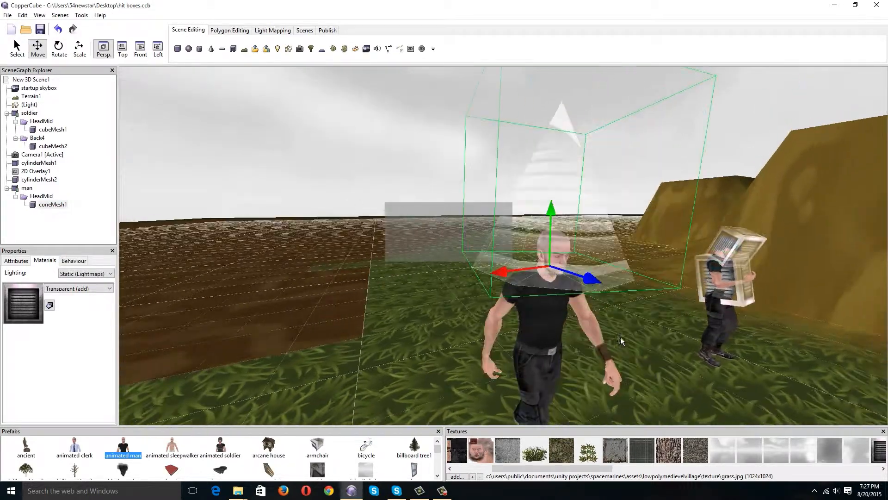
# Examine the soldier's head hit box cubeMesh1 and its HeadMid parent, checking the box's behaviours, material and attributes.
pyautogui.moveTo(620, 337); pyautogui.dragTo(594, 339, button='middle')
pyautogui.scroll(2, 587, 338)
pyautogui.scroll(3, 581, 343)
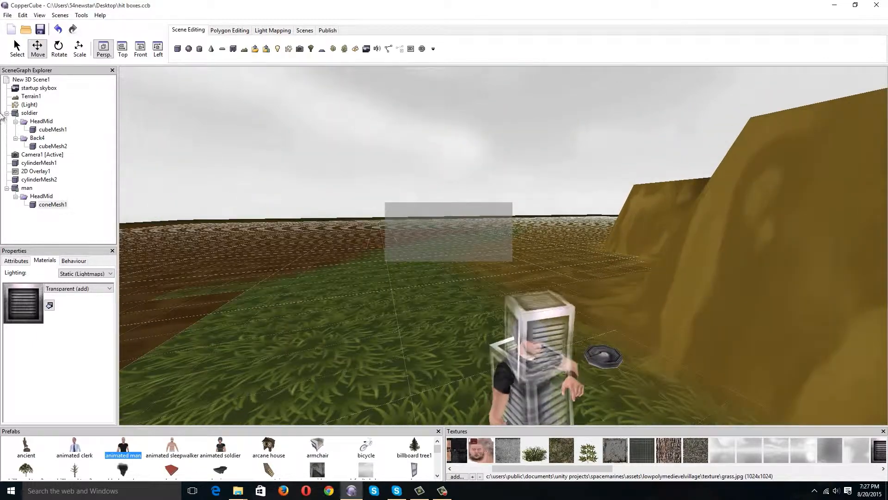
pyautogui.click(47, 131)
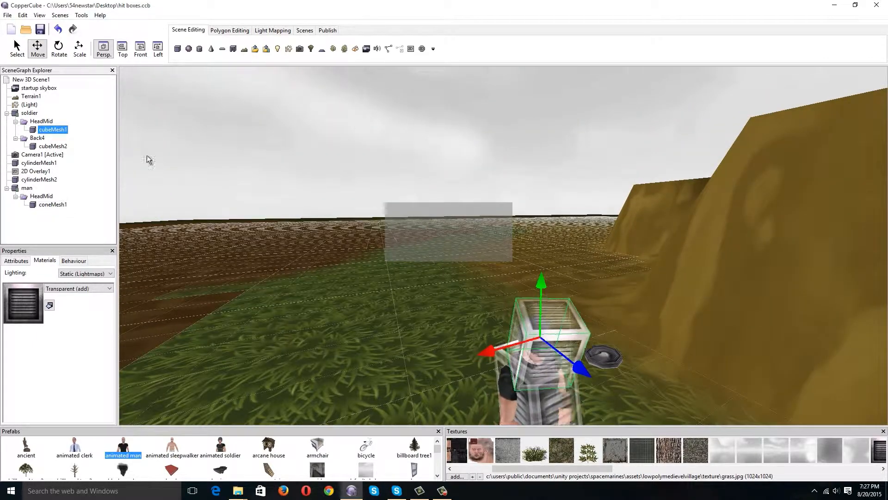
pyautogui.click(38, 122)
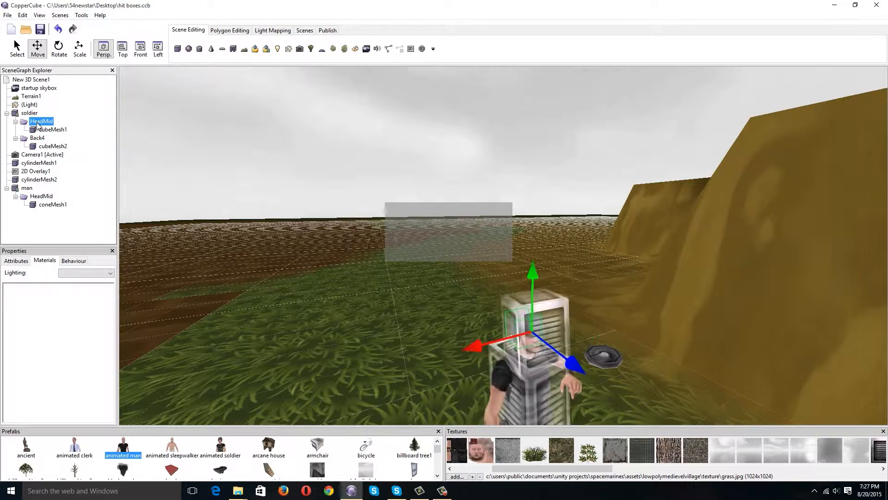
pyautogui.click(33, 137)
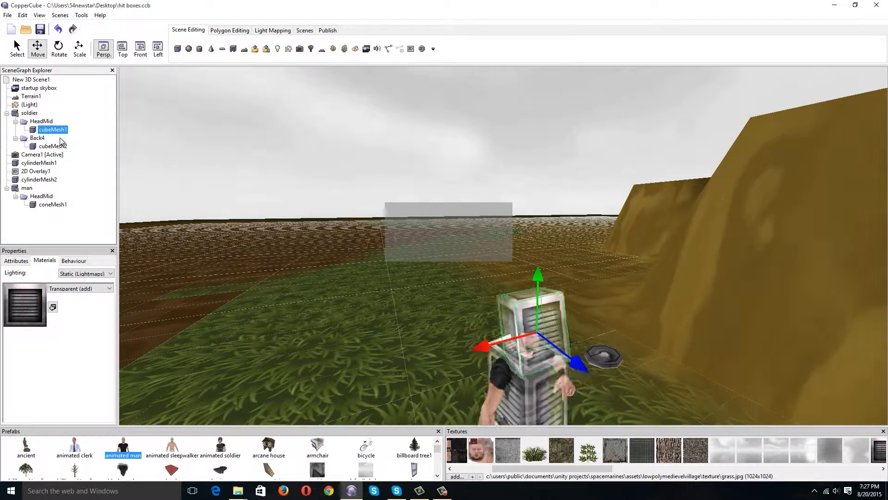
pyautogui.moveTo(259, 226); pyautogui.dragTo(273, 227, button='middle')
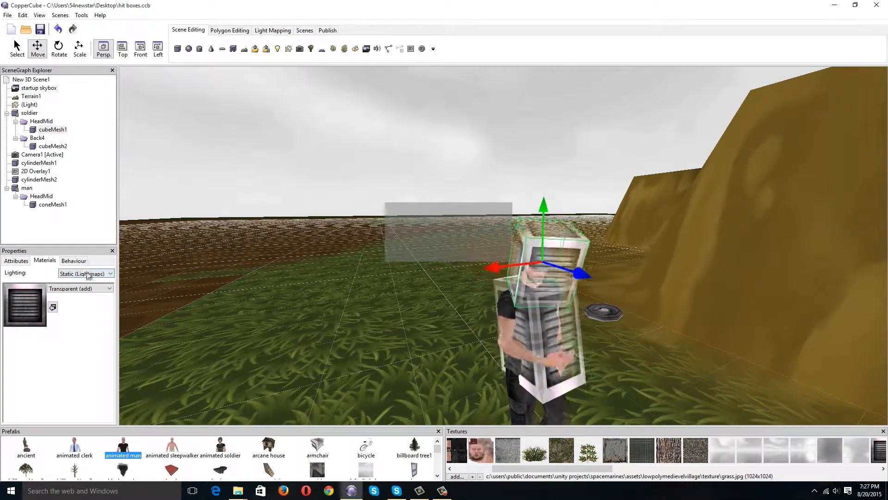
pyautogui.click(74, 260)
pyautogui.click(44, 260)
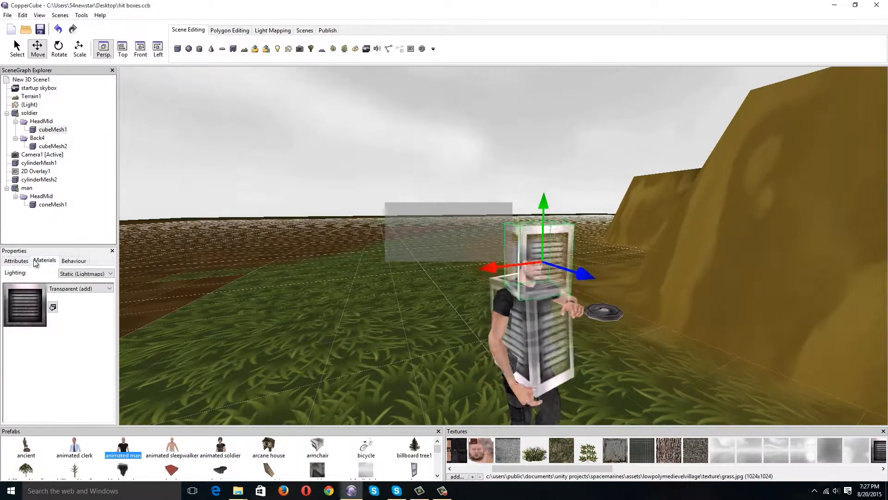
pyautogui.click(16, 261)
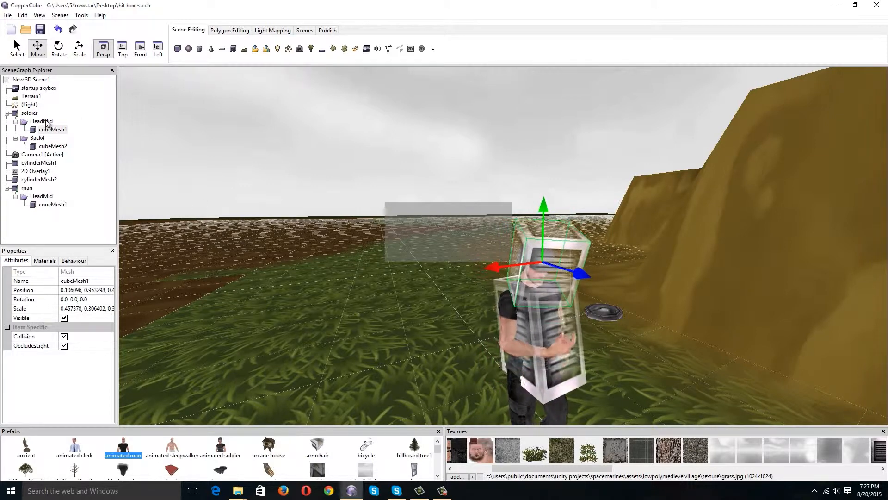
# Check which behaviours the soldier's torso hit box cubeMesh2 under Back4 has.
pyautogui.click(613, 310)
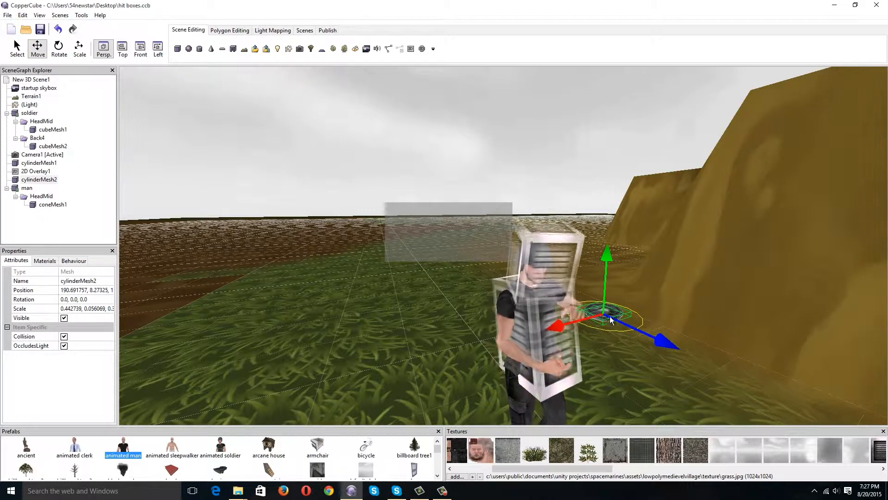
pyautogui.click(42, 149)
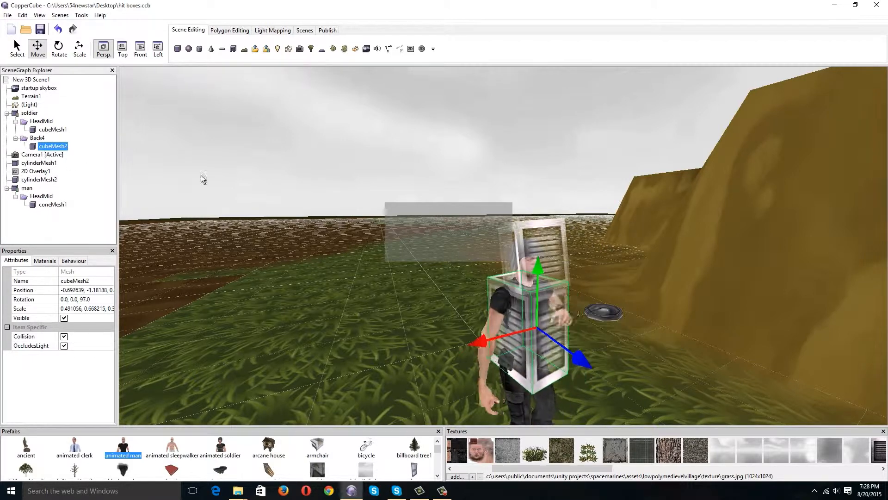
pyautogui.click(74, 260)
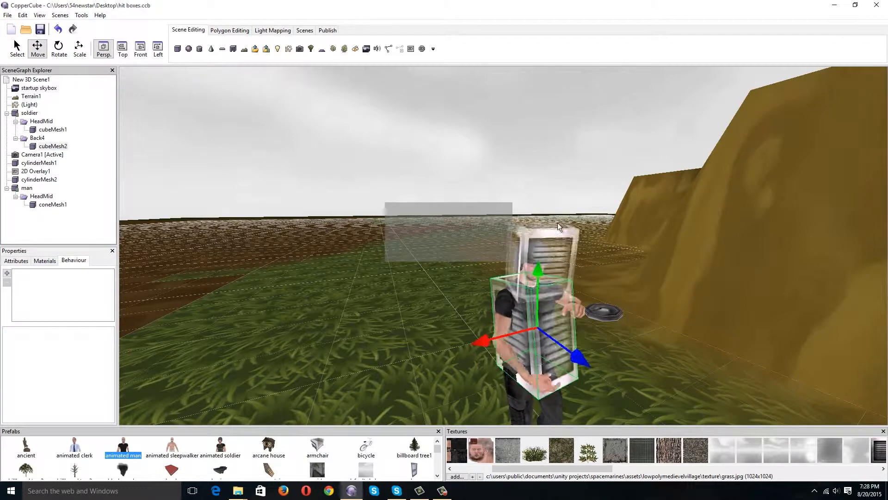
pyautogui.moveTo(511, 300); pyautogui.dragTo(595, 304, button='right')
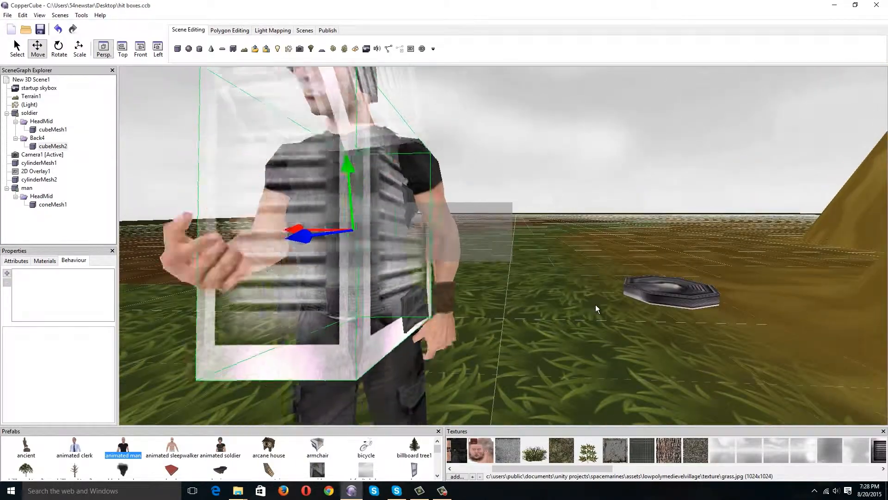
# Examine the first proximity behaviour of cylinderMesh2, including its trigger distance and the scene node it reacts to.
pyautogui.click(651, 294)
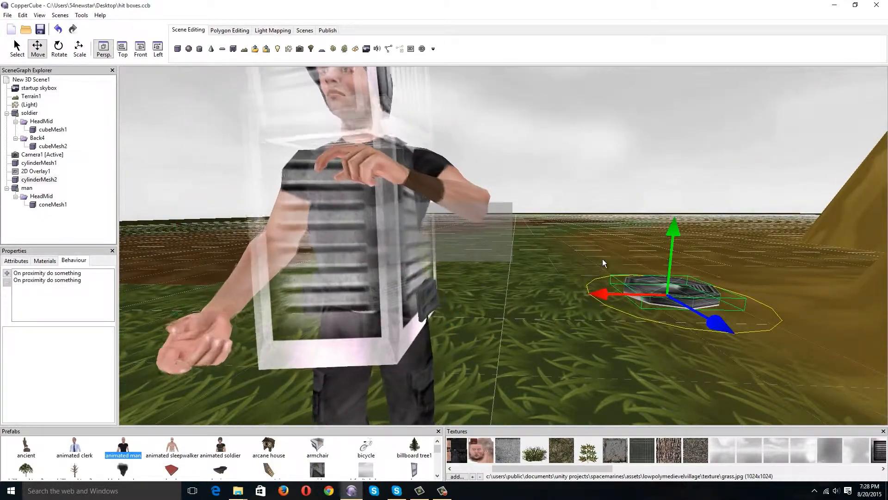
pyautogui.moveTo(602, 259); pyautogui.dragTo(601, 262, button='middle')
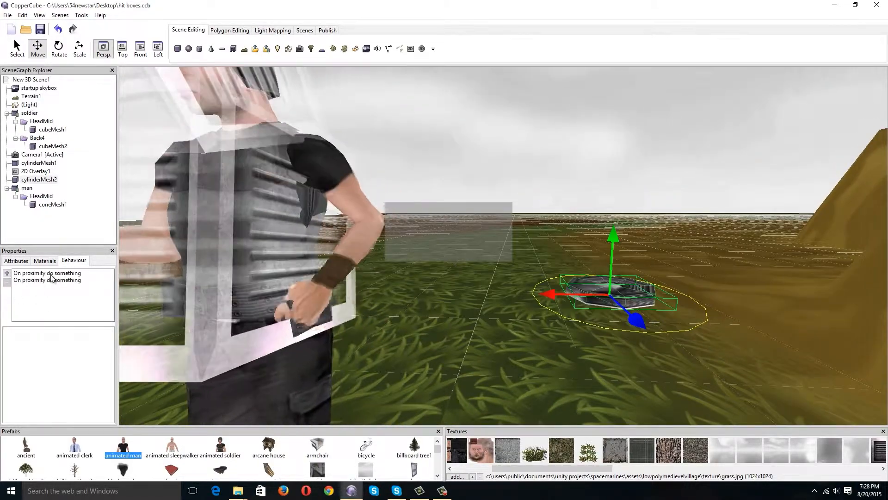
pyautogui.click(50, 274)
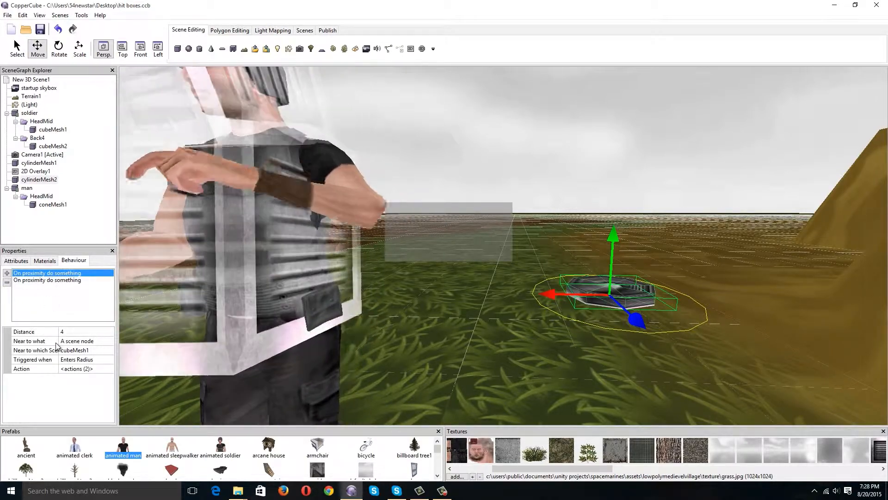
pyautogui.click(73, 332)
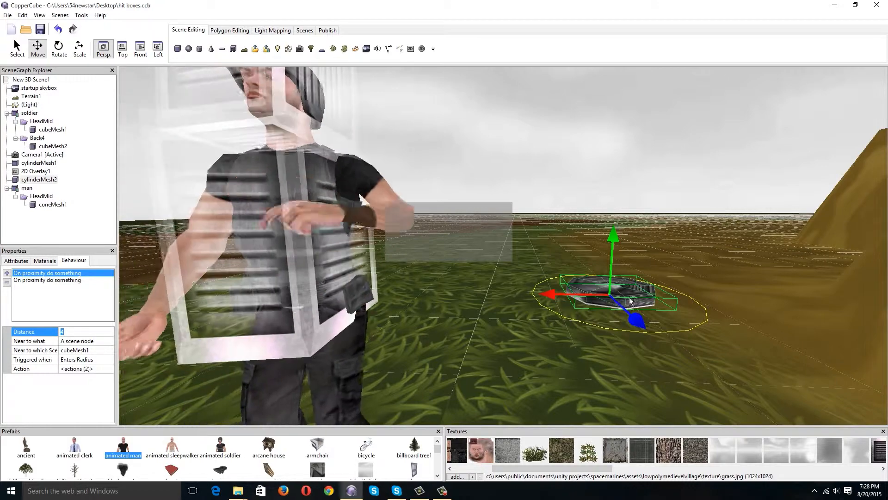
pyautogui.scroll(3, 526, 241)
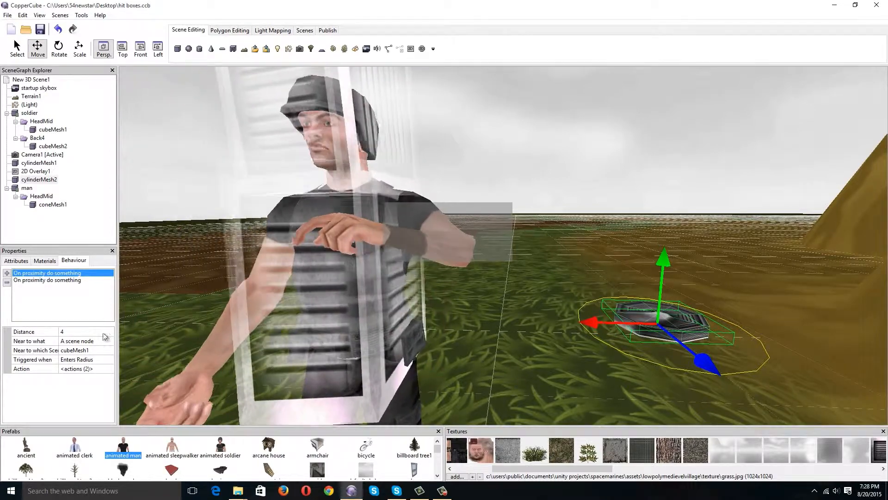
pyautogui.click(79, 350)
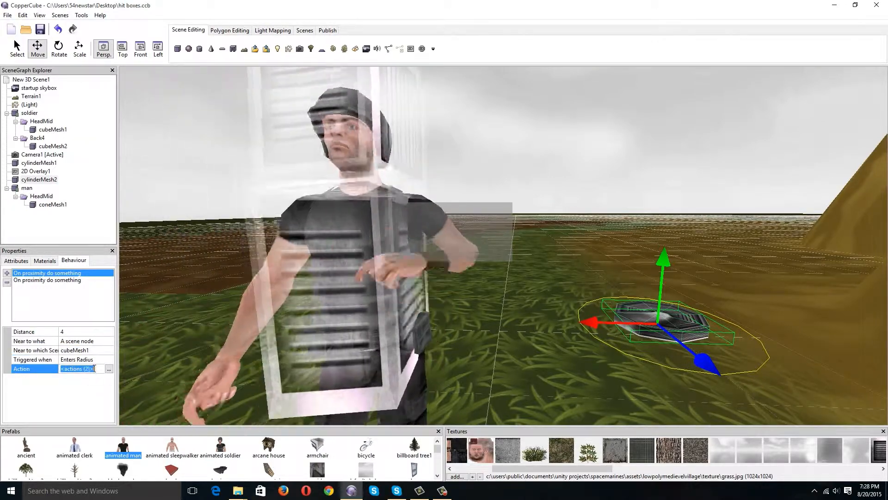
# Review the animation action of the first proximity behaviour and select hit as the soldier's animation.
pyautogui.click(109, 368)
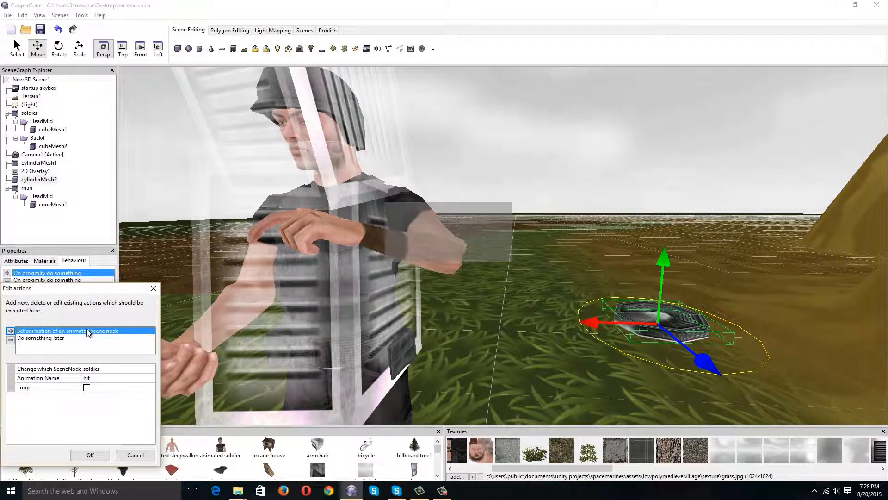
pyautogui.click(113, 370)
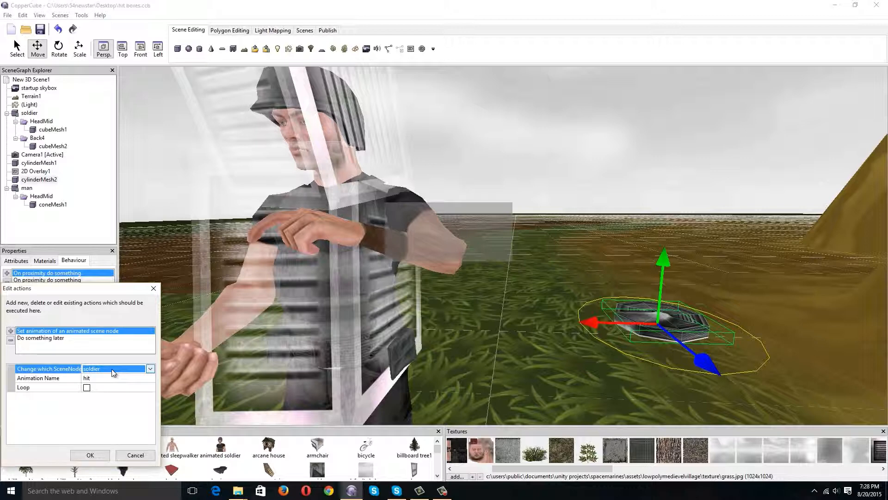
pyautogui.click(109, 378)
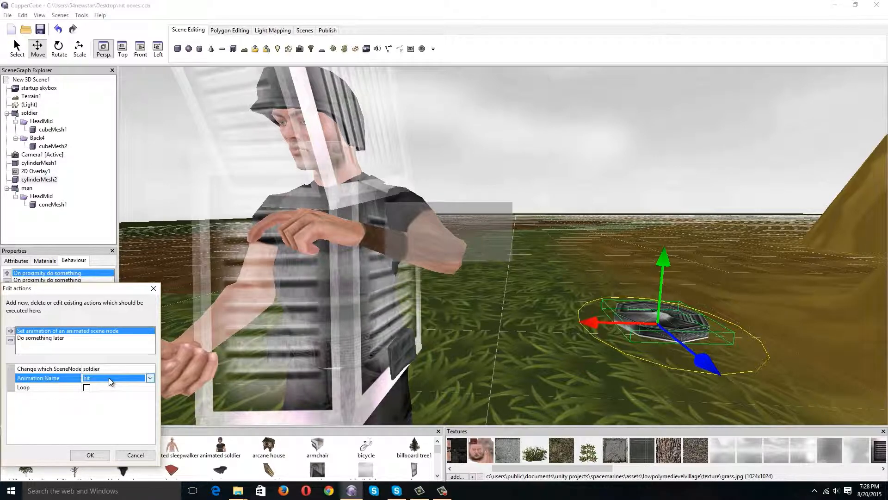
pyautogui.click(109, 378)
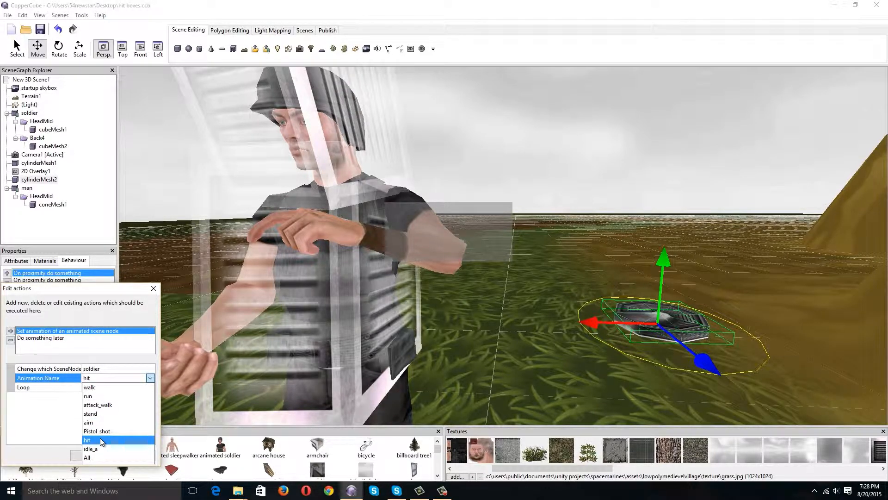
pyautogui.click(99, 438)
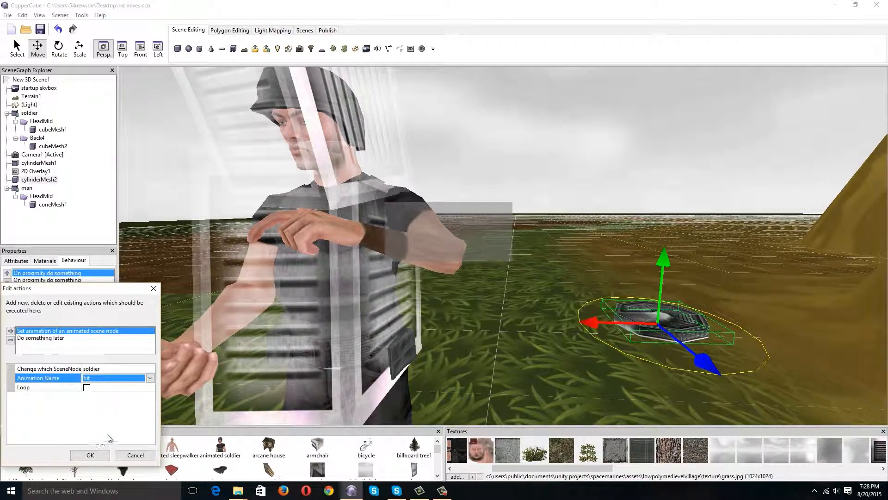
pyautogui.click(98, 457)
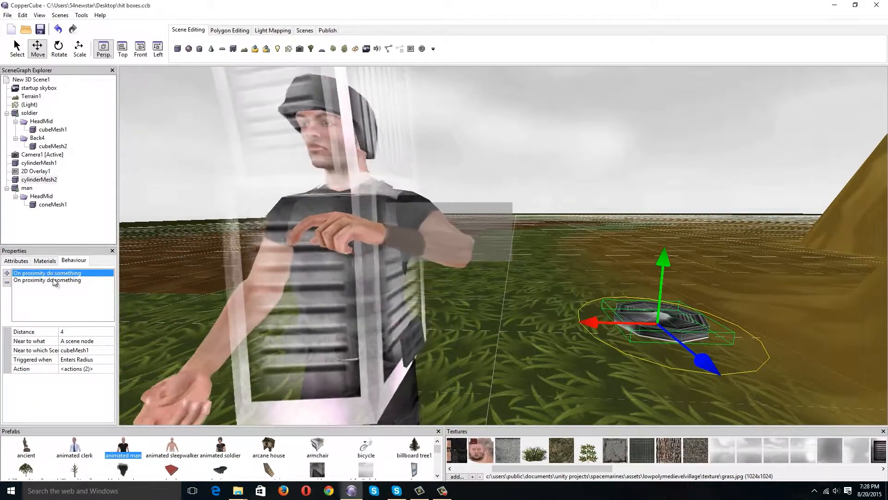
# Inspect the first proximity behaviour's Do something later action, checking its delay time and the soldier animation it starts.
pyautogui.click(55, 280)
pyautogui.click(47, 273)
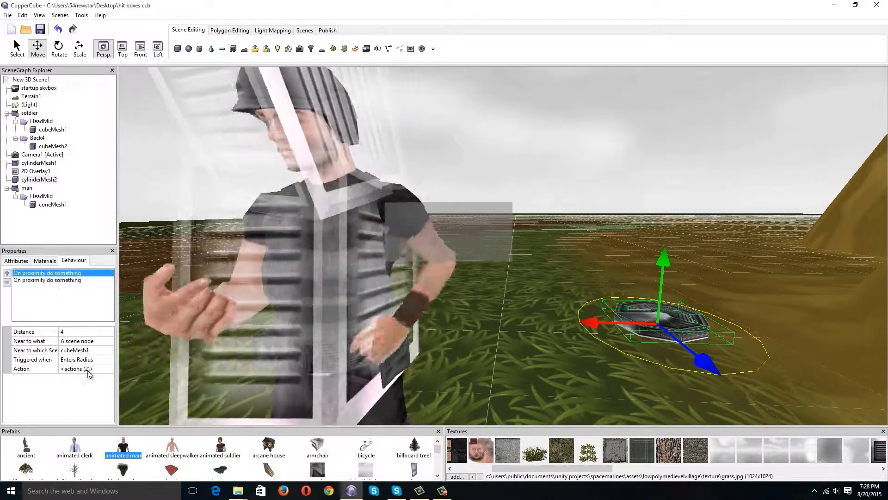
pyautogui.click(76, 369)
pyautogui.click(109, 369)
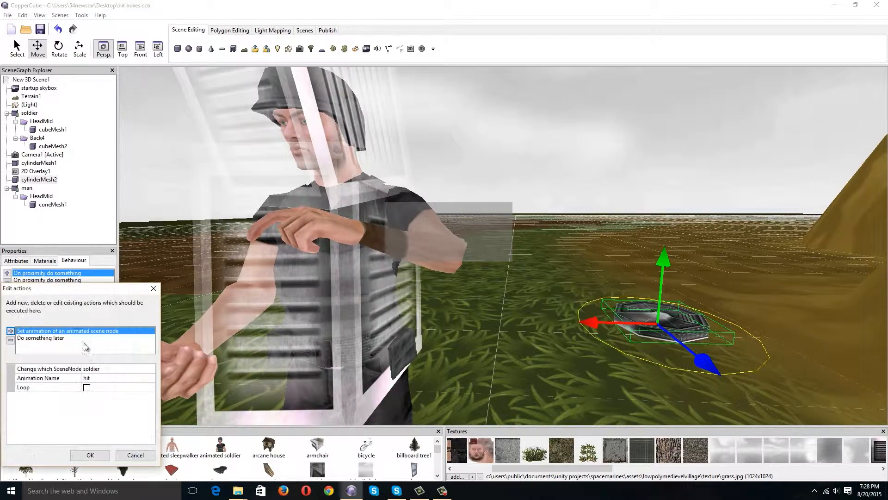
pyautogui.click(41, 338)
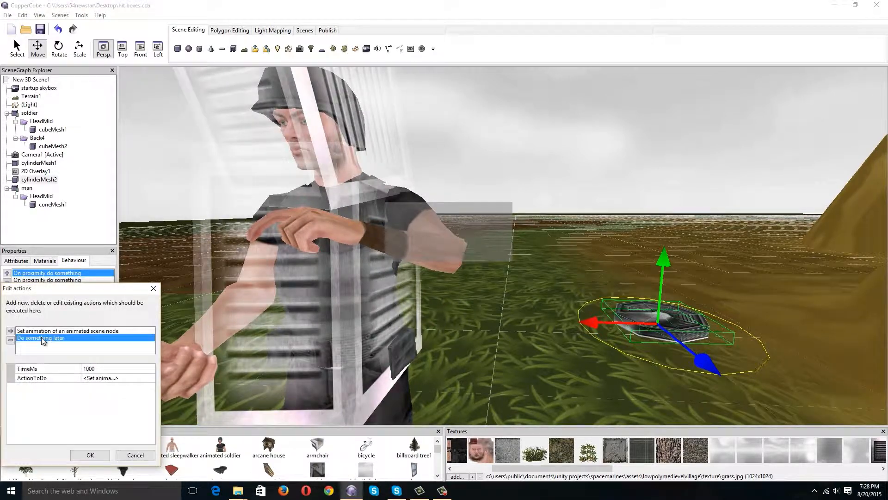
pyautogui.click(95, 369)
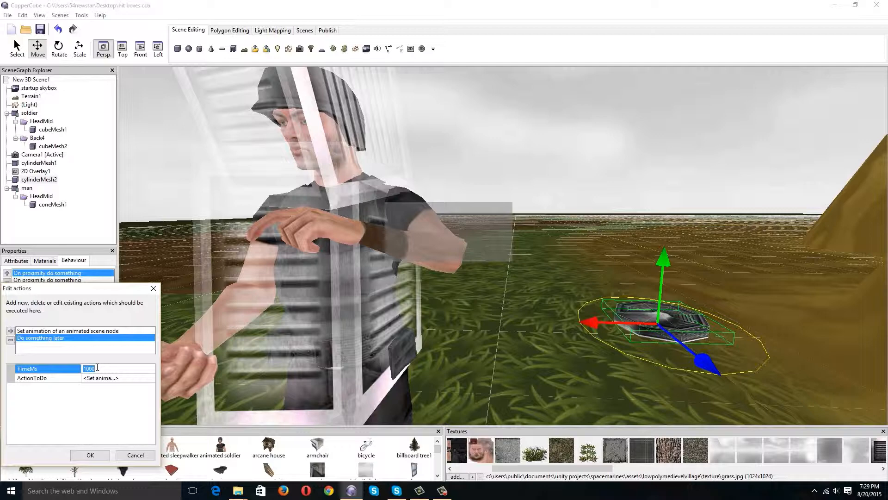
pyautogui.click(122, 379)
pyautogui.click(151, 378)
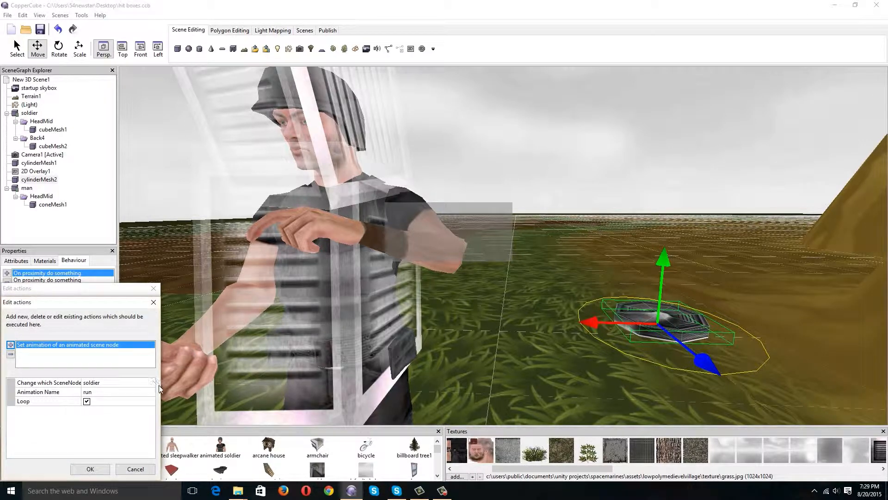
pyautogui.click(121, 385)
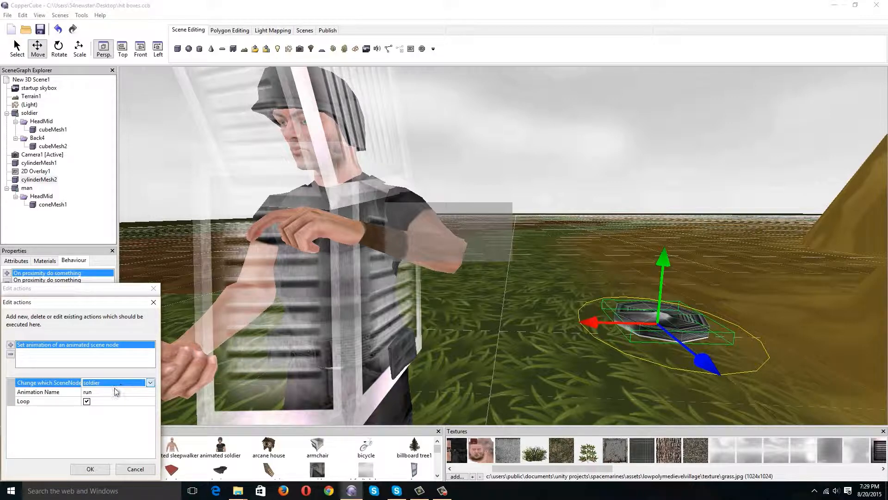
pyautogui.click(118, 392)
pyautogui.click(91, 470)
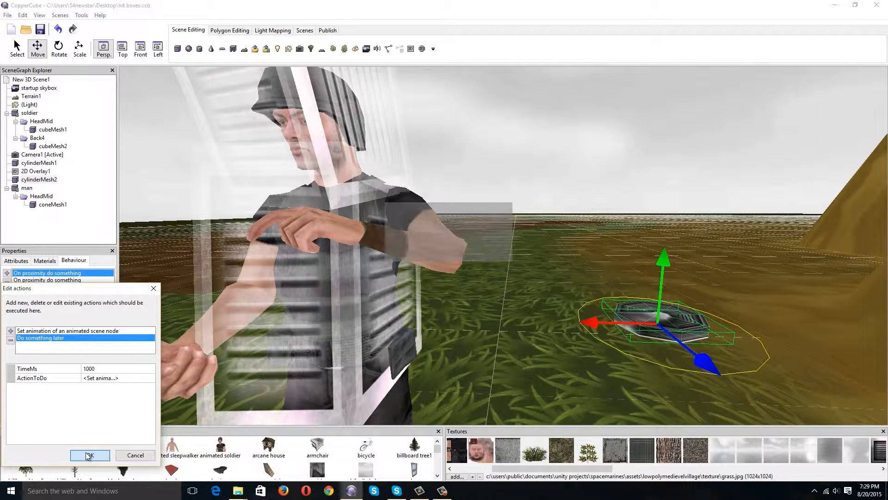
pyautogui.click(89, 456)
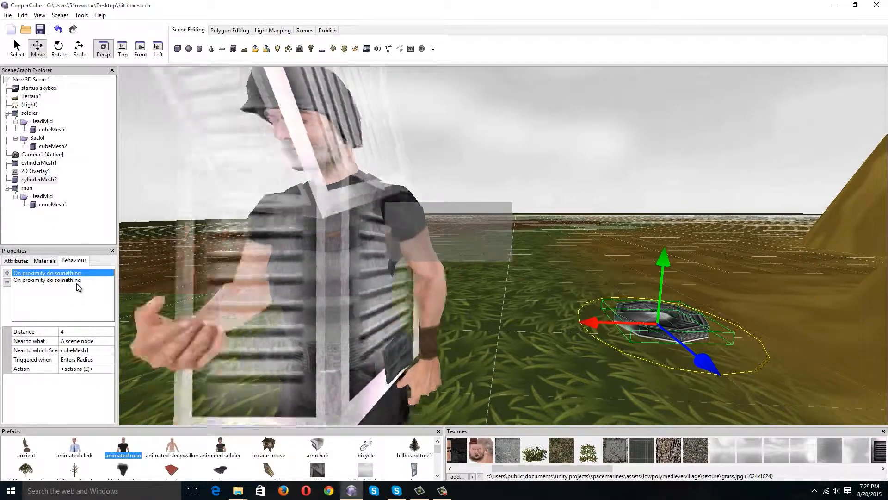
# Examine the second proximity behaviour of cylinderMesh2, including its target scene node and trigger condition.
pyautogui.click(69, 281)
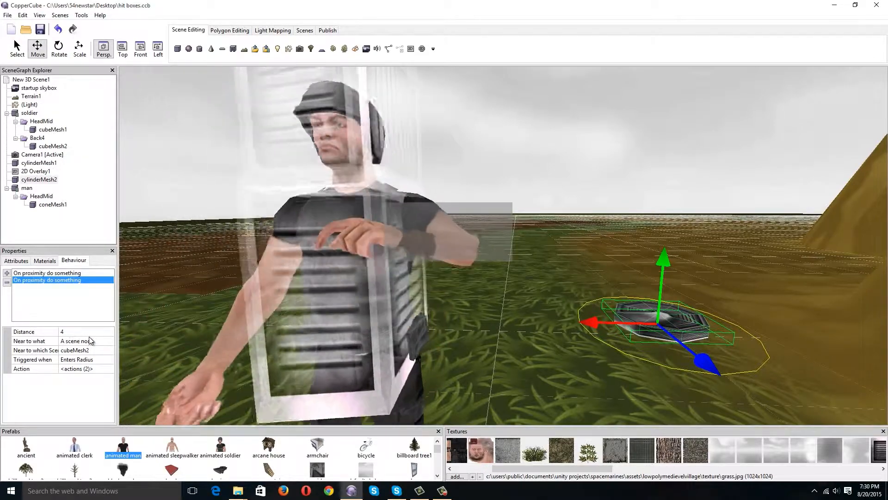
pyautogui.click(100, 350)
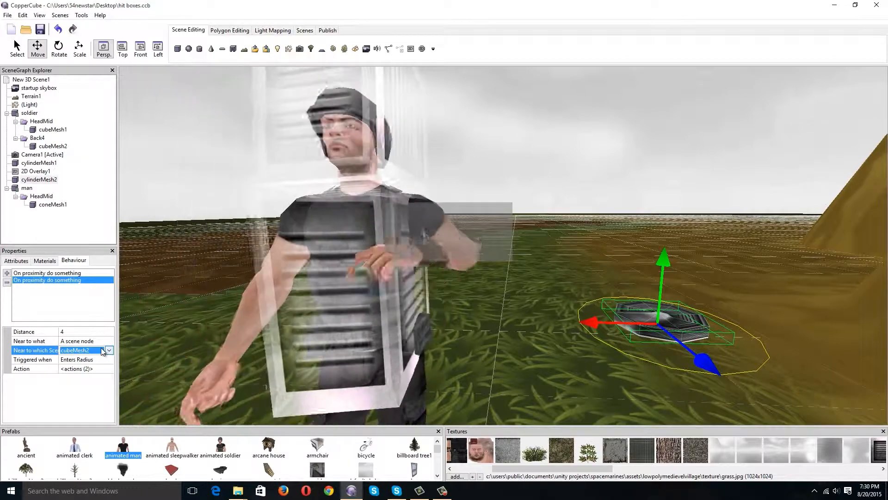
pyautogui.click(99, 360)
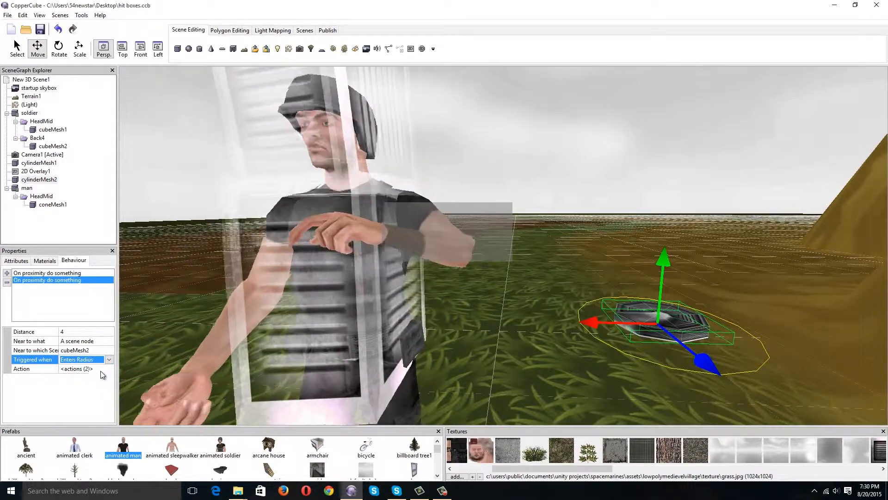
# Review the second proximity behaviour's animation action and the follow-up action inside its Do something later entry.
pyautogui.click(101, 369)
pyautogui.click(109, 368)
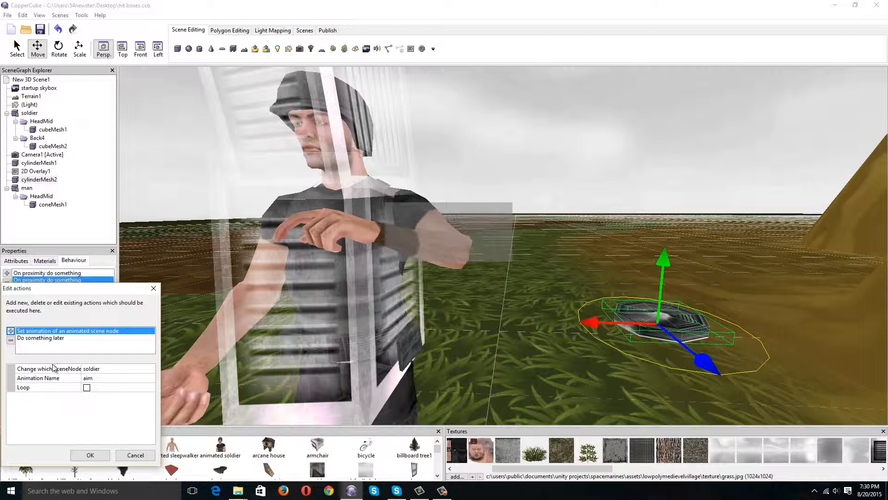
pyautogui.click(45, 338)
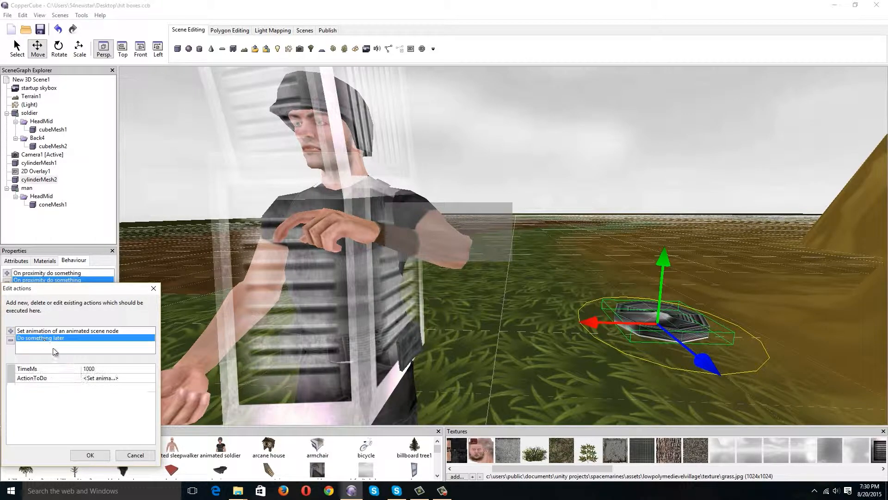
pyautogui.click(103, 379)
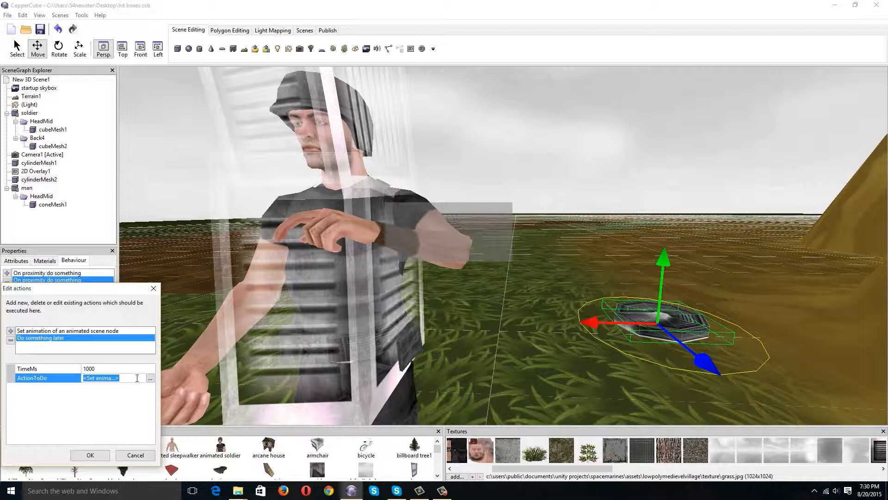
pyautogui.click(150, 379)
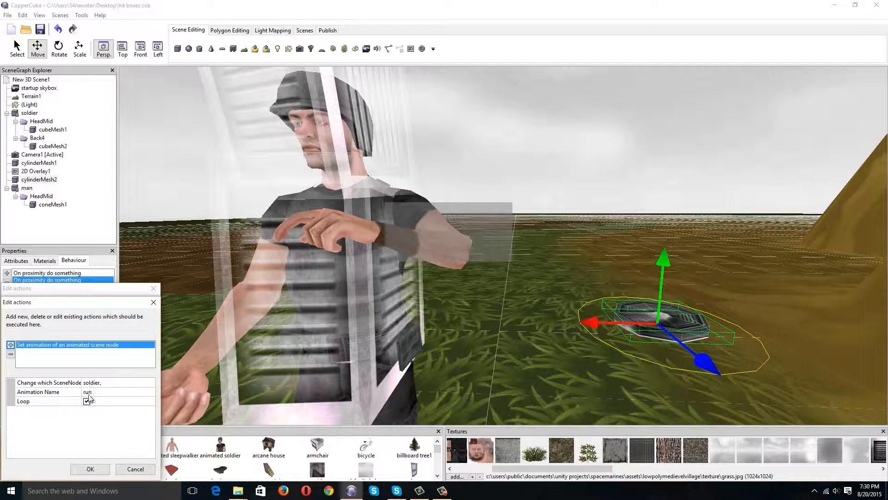
pyautogui.click(92, 468)
pyautogui.click(94, 457)
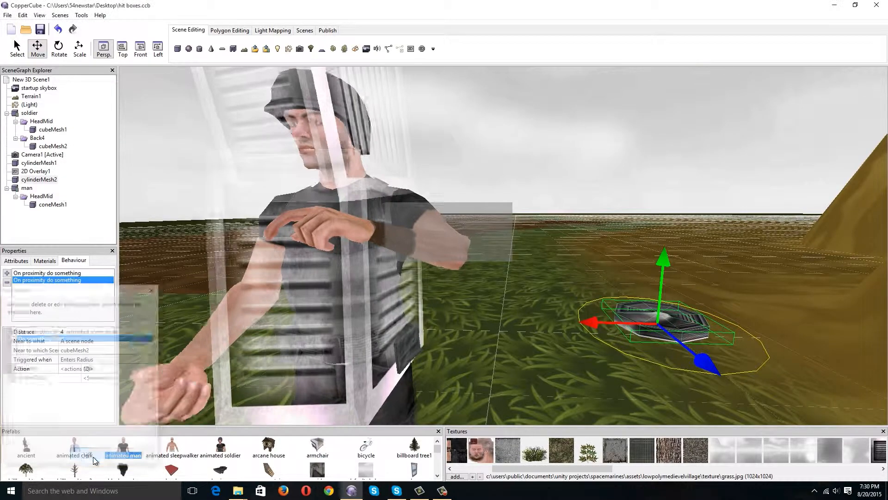
# Check the behaviour assigned to 2D Overlay1 and look over the scene around both characters and the camera.
pyautogui.moveTo(561, 406); pyautogui.dragTo(498, 277)
pyautogui.scroll(-5, 559, 409)
pyautogui.click(484, 240)
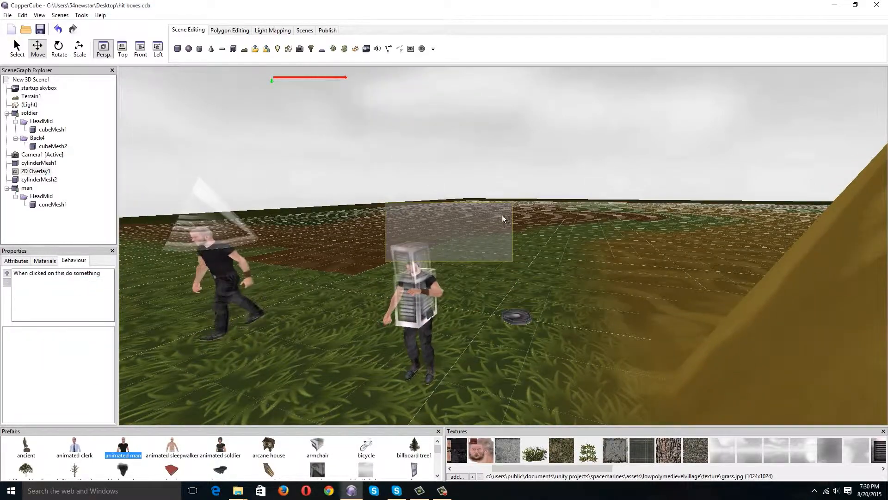
pyautogui.scroll(4, 519, 285)
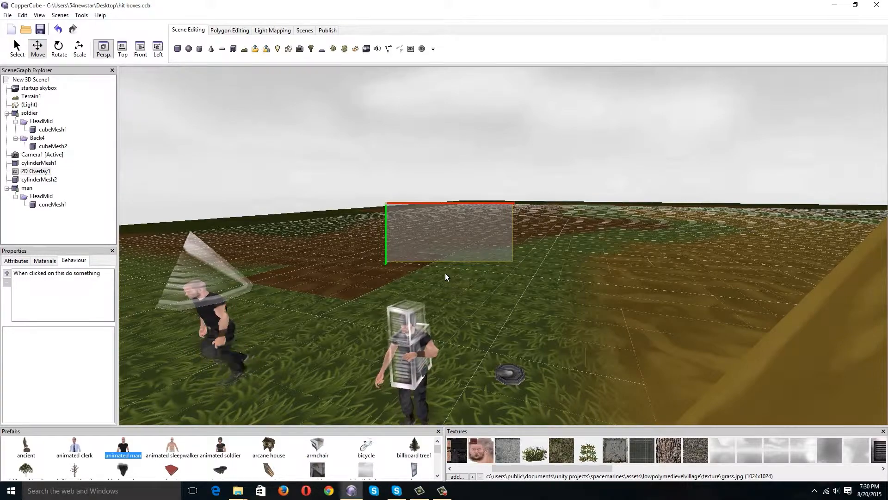
pyautogui.moveTo(560, 272); pyautogui.dragTo(292, 213)
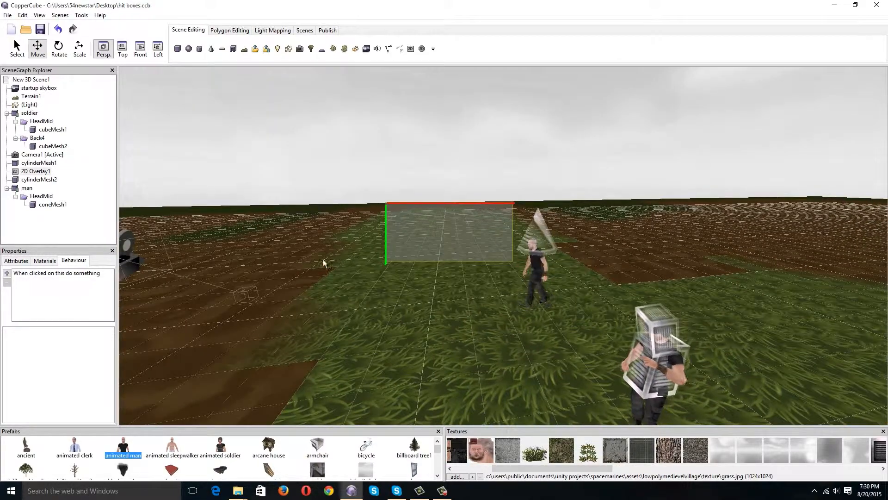
# Check the behaviours of the active camera and the floating cylinderMesh1, looking around both characters.
pyautogui.moveTo(323, 262); pyautogui.dragTo(284, 295)
pyautogui.click(362, 321)
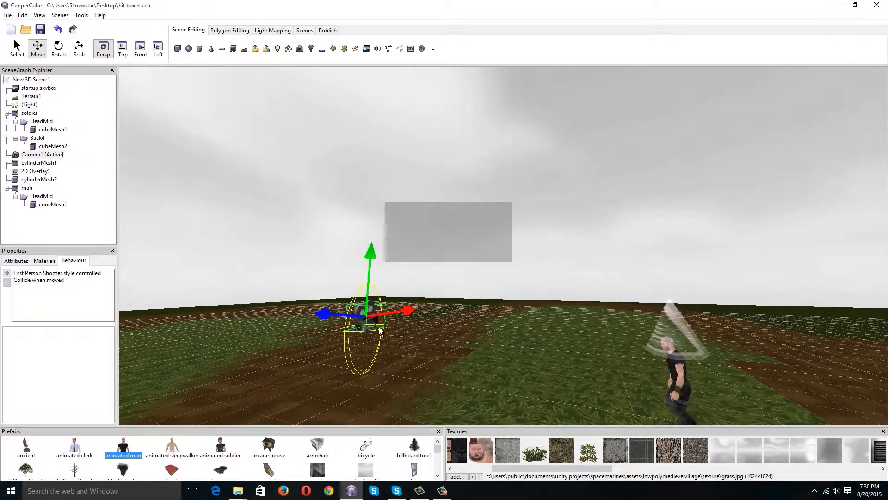
pyautogui.moveTo(362, 320); pyautogui.dragTo(444, 326)
pyautogui.click(412, 81)
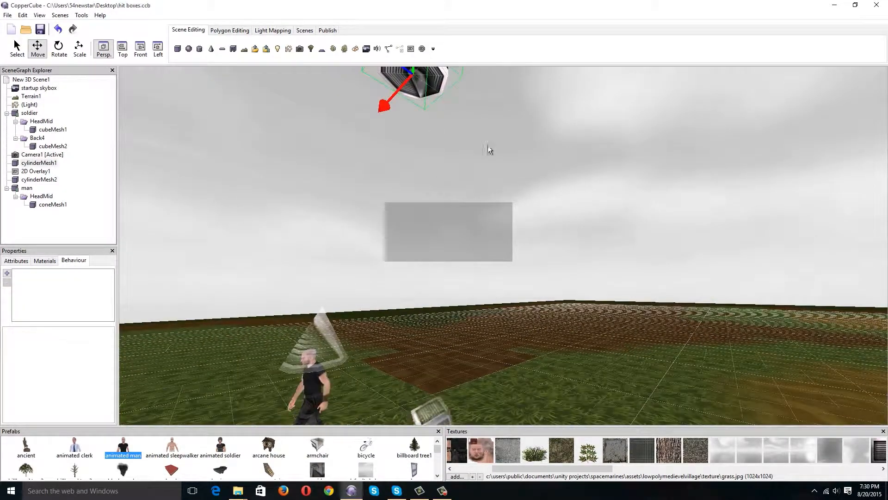
pyautogui.moveTo(488, 146); pyautogui.dragTo(486, 158)
pyautogui.moveTo(612, 307); pyautogui.dragTo(618, 276, button='right')
pyautogui.moveTo(618, 276); pyautogui.dragTo(618, 301)
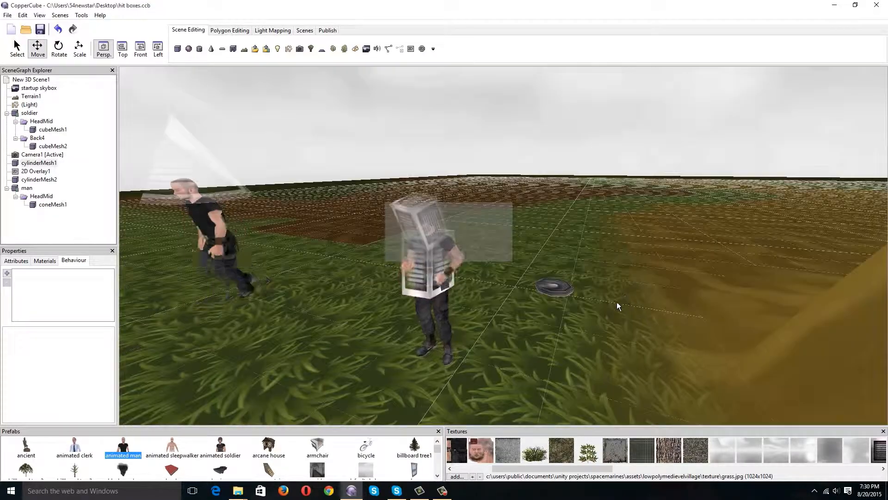
# Inspect the flat cylinderMesh2 on the ground beside the soldier and its list of behaviours.
pyautogui.scroll(5, 569, 312)
pyautogui.scroll(-4, 581, 313)
pyautogui.scroll(4, 582, 313)
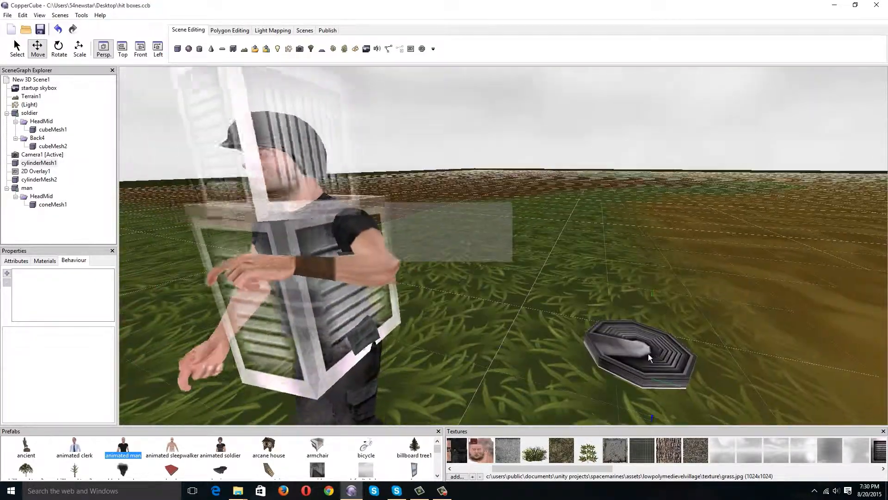
pyautogui.click(644, 347)
pyautogui.scroll(-5, 525, 268)
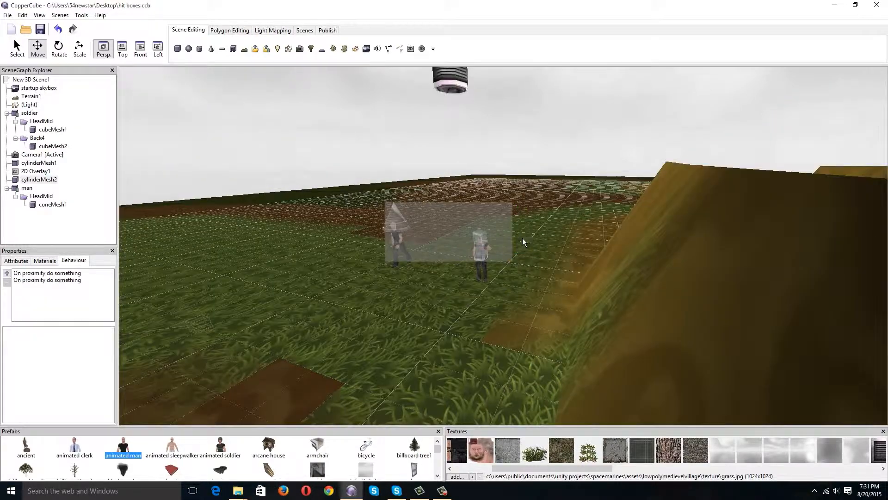
# Try deleting the floating cylinderMesh1 above the characters and undo the deletion.
pyautogui.click(448, 87)
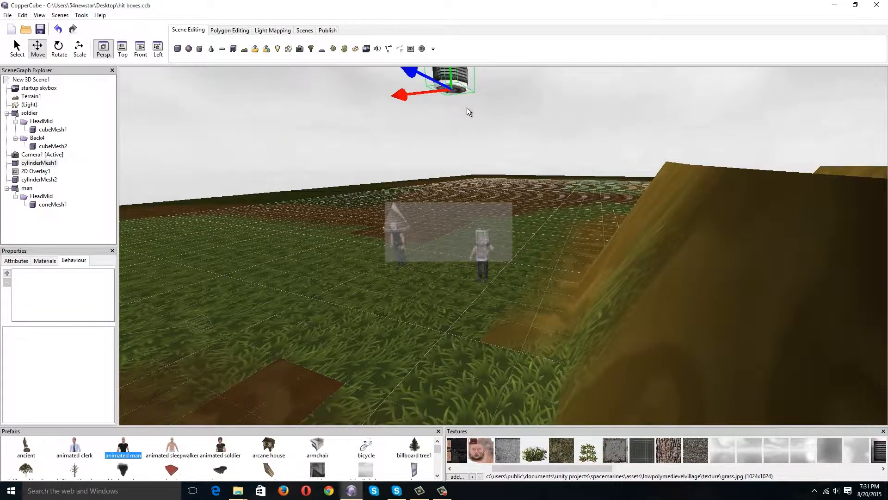
pyautogui.press('Delete')
pyautogui.scroll(3, 512, 193)
pyautogui.scroll(-3, 513, 204)
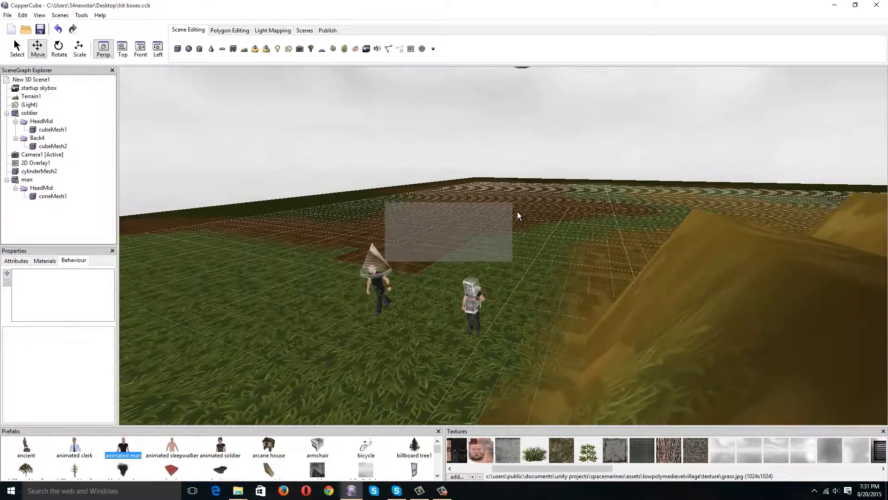
pyautogui.hotkey('ctrl', 'z')
pyautogui.hotkey('ctrl', 'z')
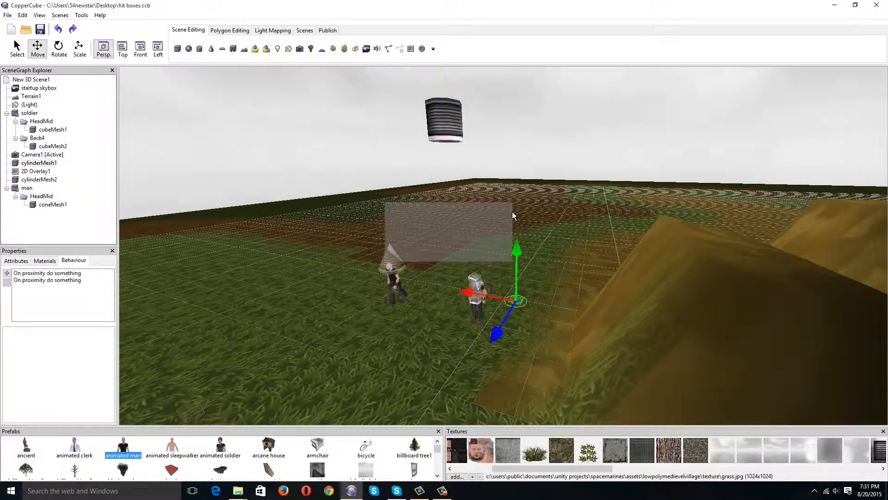
# Examine the first proximity behaviour of the flat cylinder on the ground, comparing the cylinder with the soldier beside it.
pyautogui.scroll(4, 540, 240)
pyautogui.scroll(4, 586, 247)
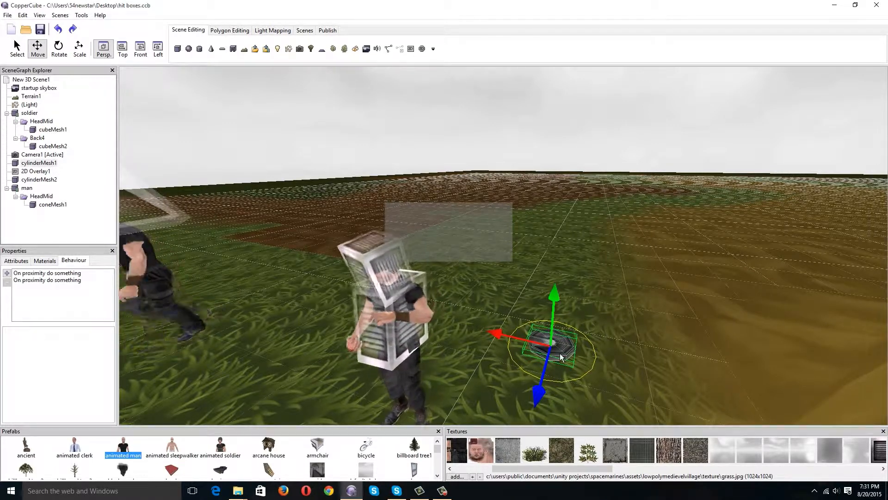
pyautogui.click(49, 273)
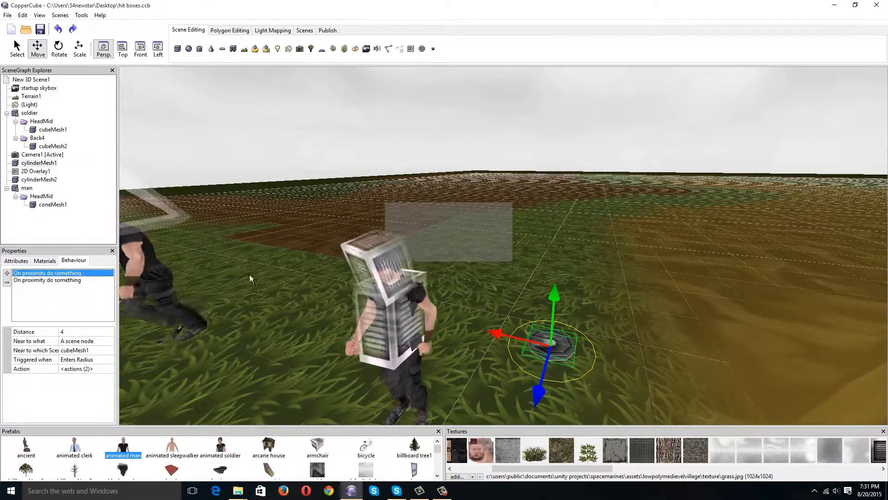
pyautogui.click(388, 276)
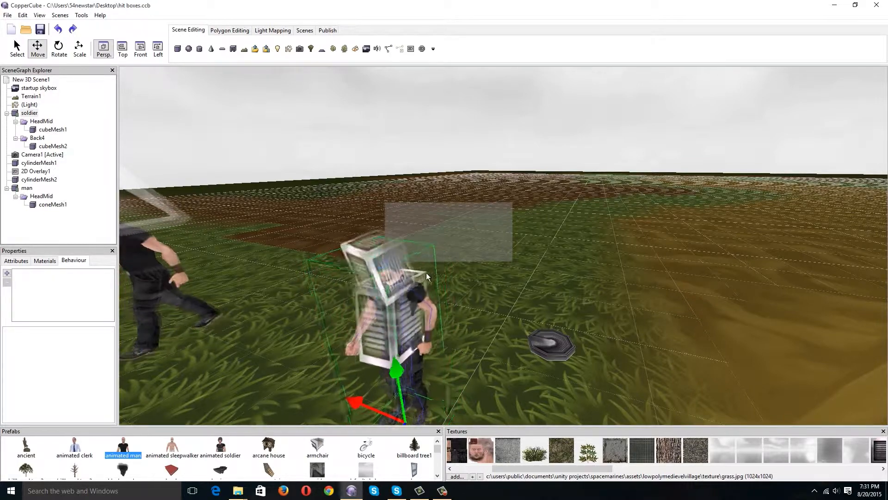
pyautogui.click(559, 346)
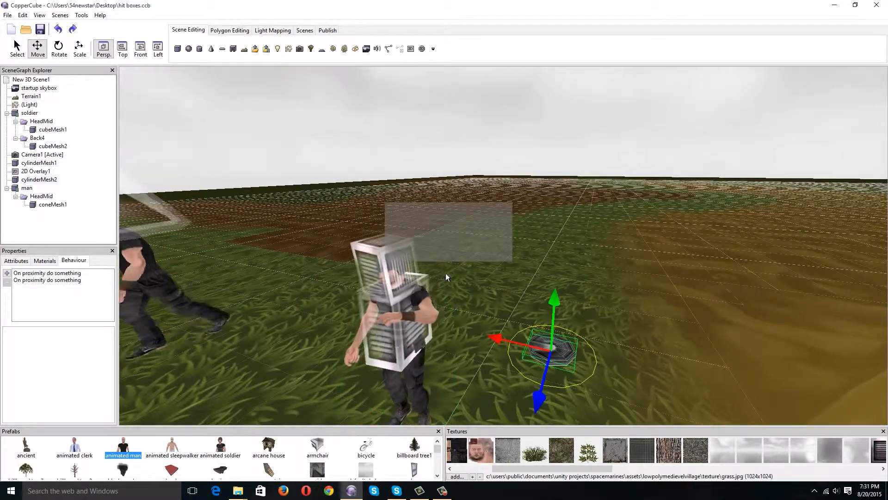
pyautogui.click(399, 295)
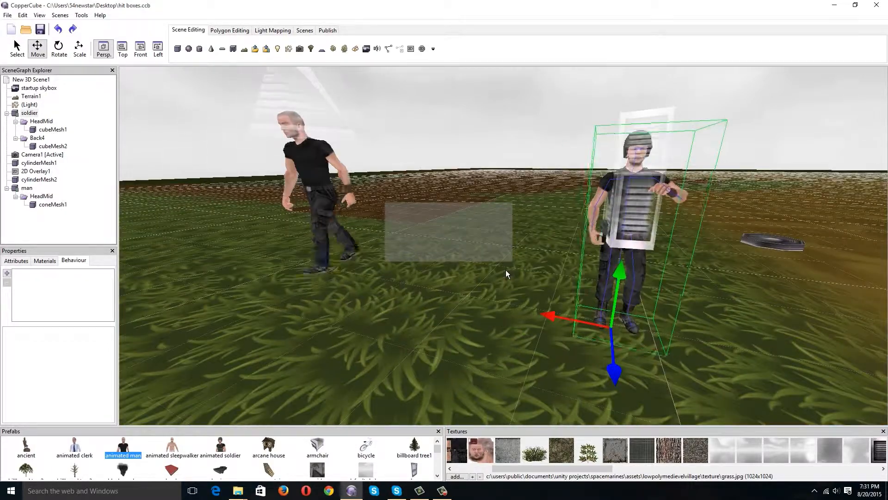
# Examine the head and torso hit boxes on the animated soldier from close up and from a distance.
pyautogui.moveTo(506, 270); pyautogui.dragTo(500, 273, button='middle')
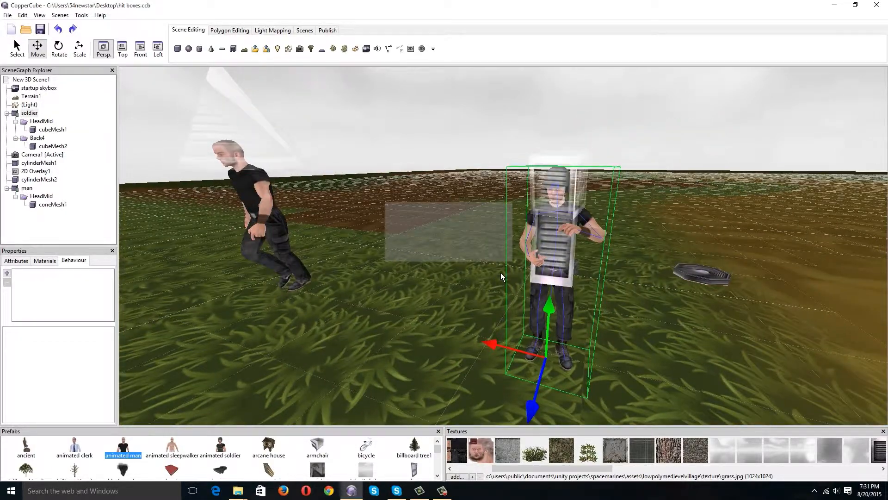
pyautogui.scroll(3, 502, 269)
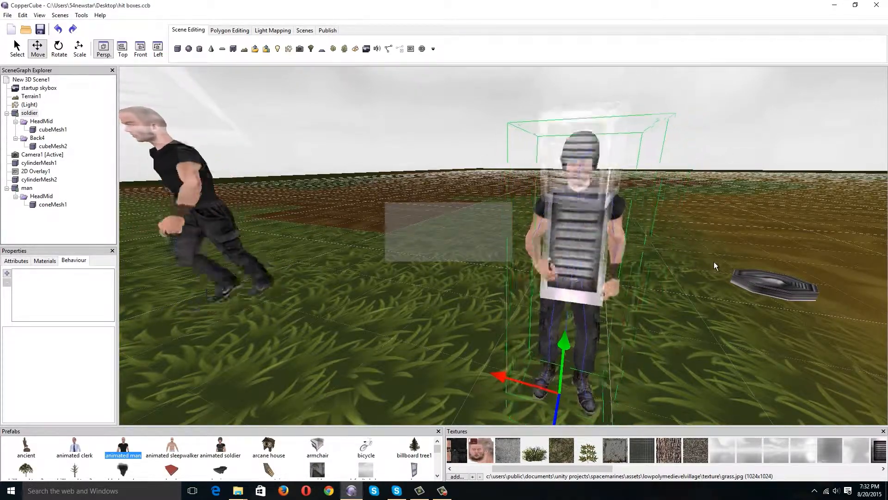
pyautogui.scroll(2, 719, 265)
pyautogui.scroll(3, 718, 260)
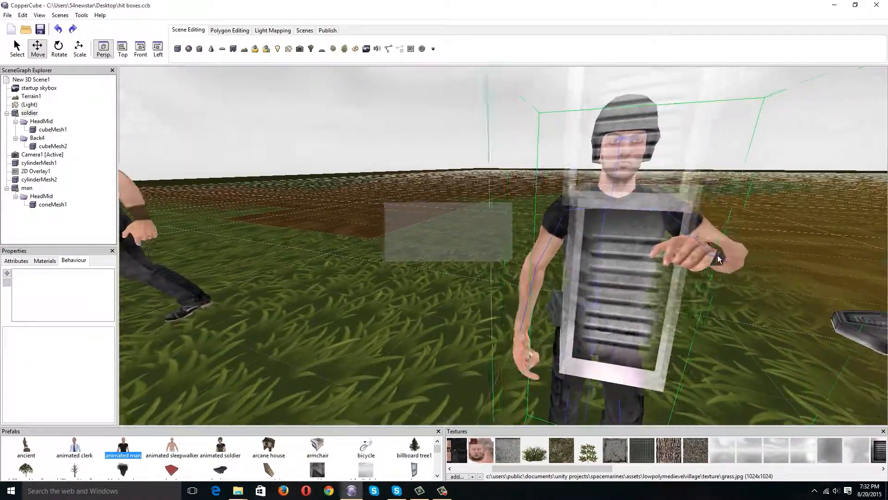
pyautogui.scroll(-5, 807, 256)
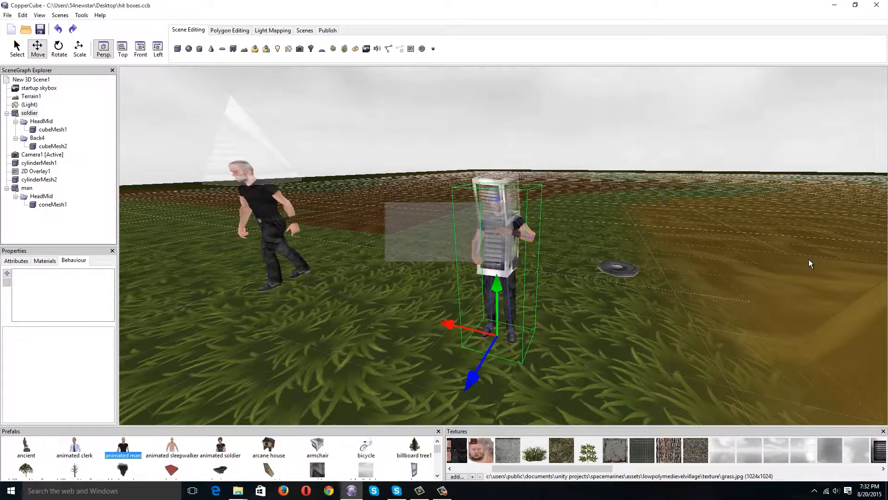
pyautogui.scroll(2, 731, 272)
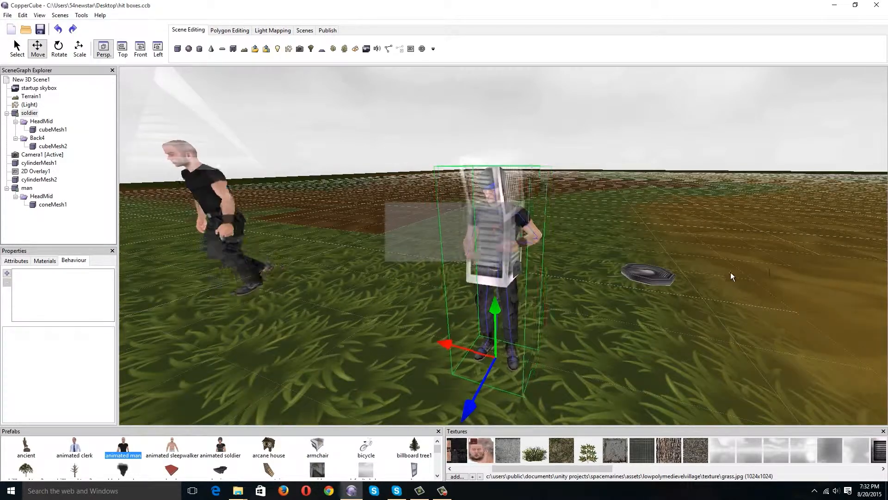
pyautogui.scroll(3, 732, 272)
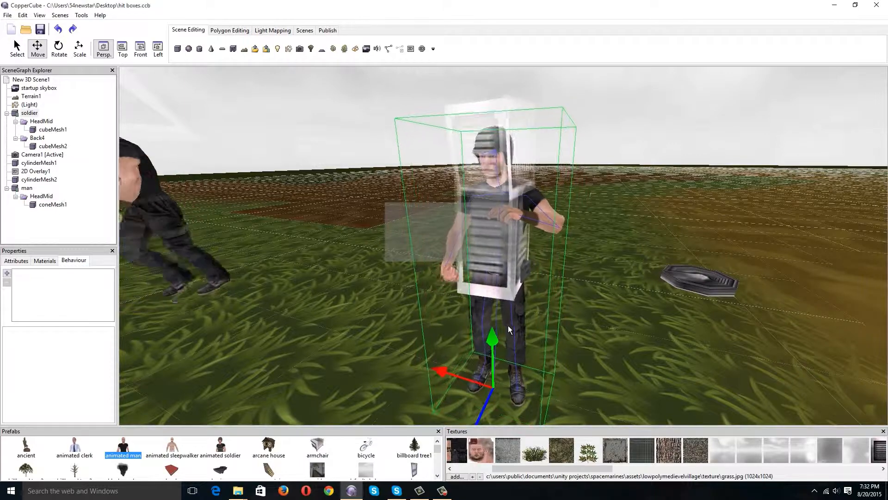
pyautogui.click(468, 247)
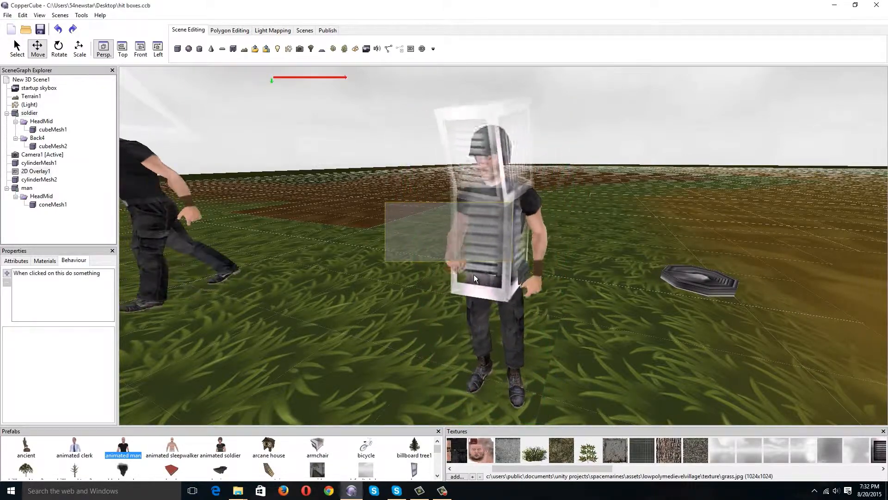
pyautogui.click(495, 291)
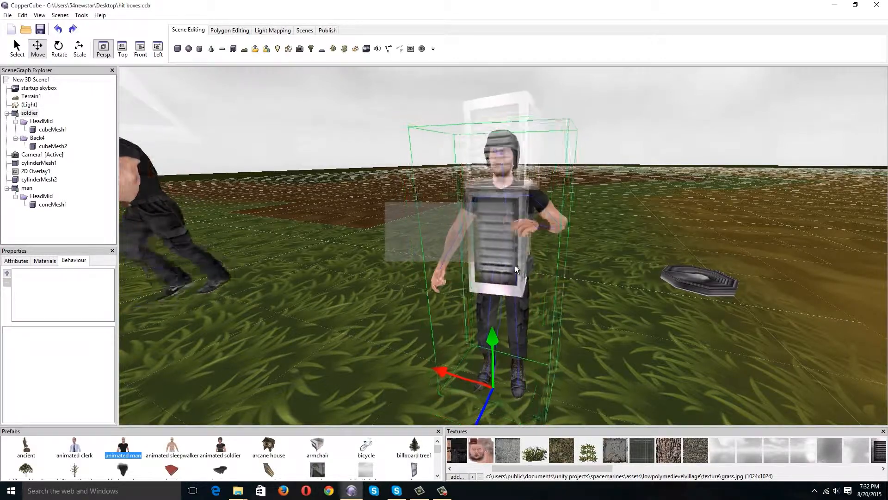
# Look over the soldier, the man with the cone hit box and the flat cylinder from several angles.
pyautogui.moveTo(618, 317); pyautogui.dragTo(592, 310)
pyautogui.scroll(-3, 588, 309)
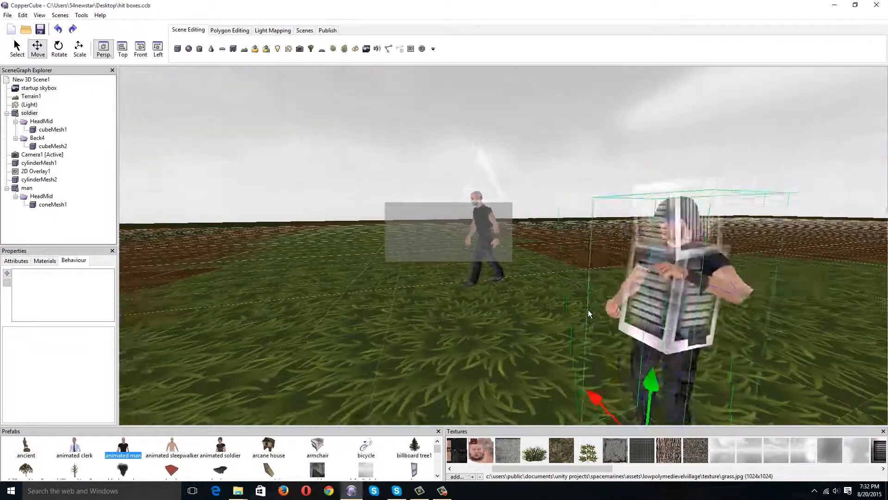
pyautogui.moveTo(587, 310); pyautogui.dragTo(580, 306, button='right')
pyautogui.moveTo(580, 306); pyautogui.dragTo(612, 309)
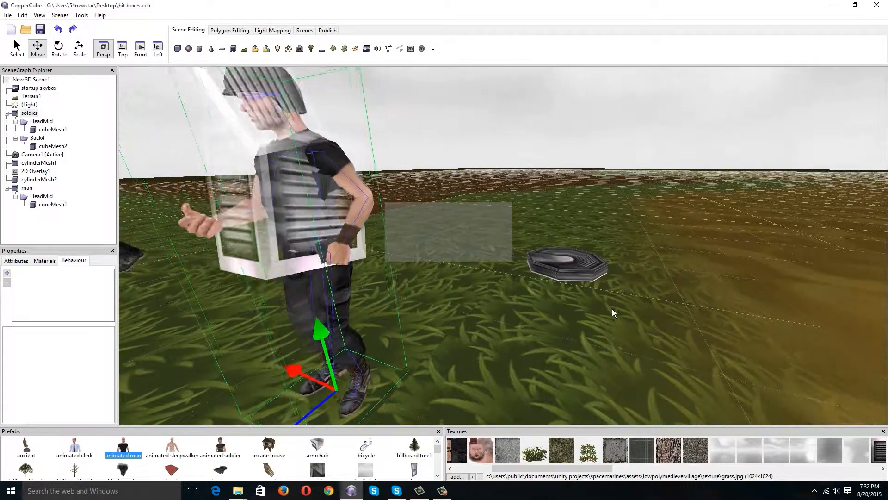
pyautogui.moveTo(543, 301)
pyautogui.mouseDown(button='right')
pyautogui.moveTo(569, 326)
pyautogui.moveTo(547, 310)
pyautogui.mouseUp(button='right')
pyautogui.scroll(-4, 562, 317)
pyautogui.scroll(3, 542, 309)
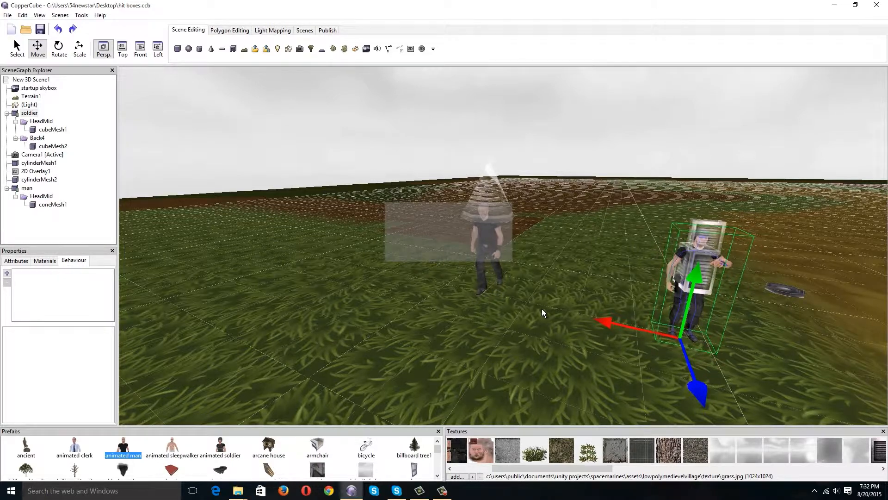
pyautogui.moveTo(575, 317); pyautogui.dragTo(561, 317, button='right')
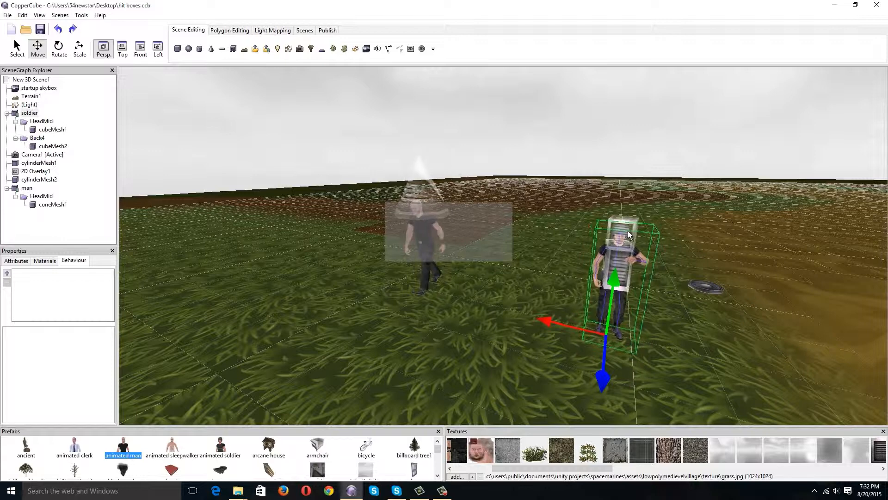
# Test the scene as a Windows application, walk up to the soldier to watch its animations, and close the test.
pyautogui.click(336, 31)
pyautogui.click(274, 48)
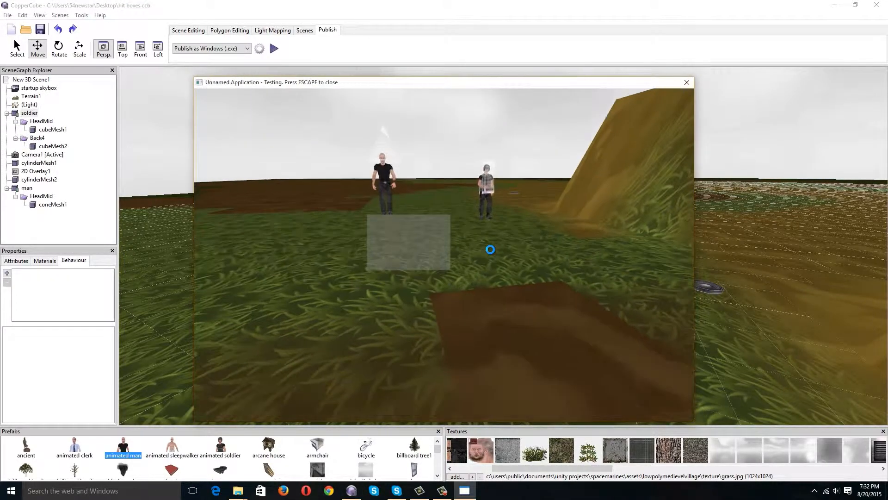
pyautogui.press('w')
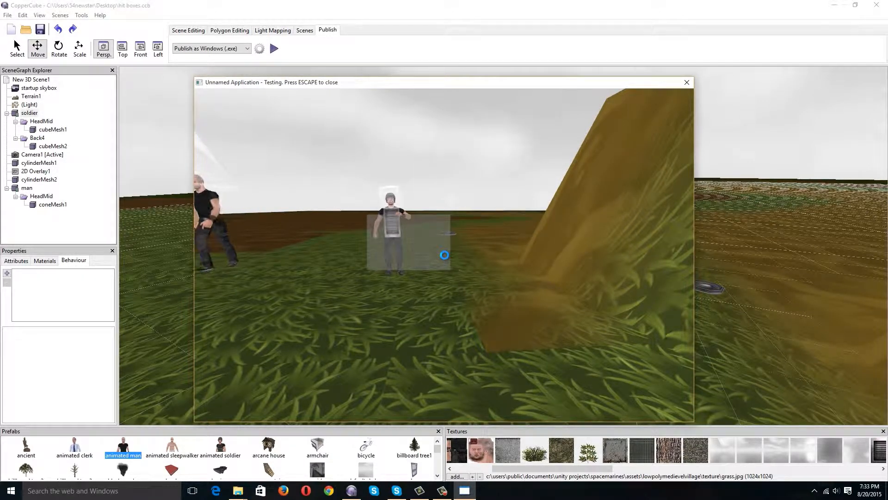
pyautogui.press('w')
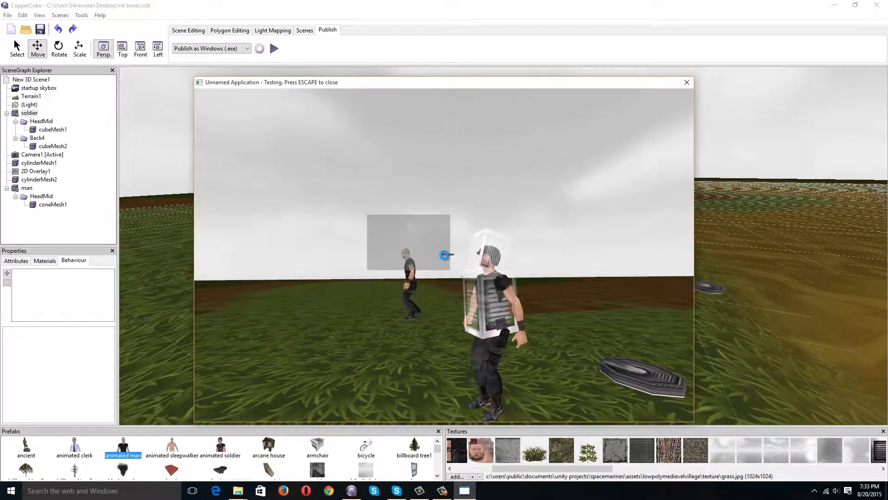
pyautogui.press('s')
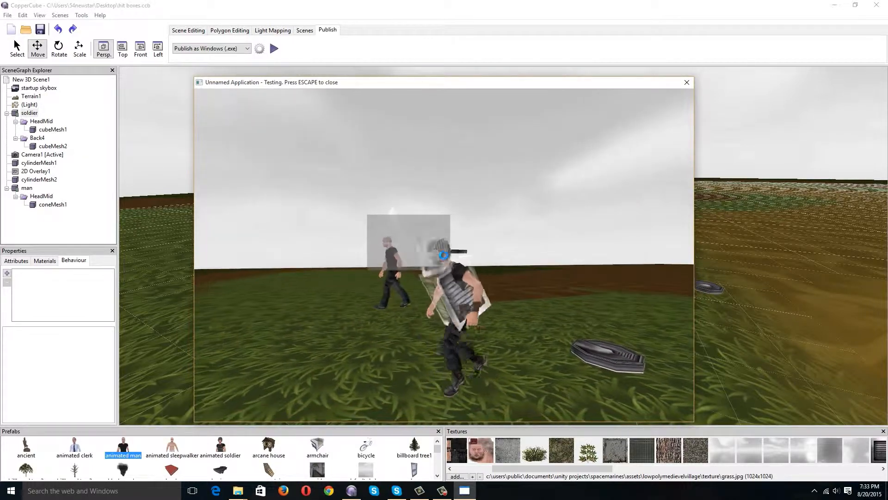
pyautogui.press('Escape')
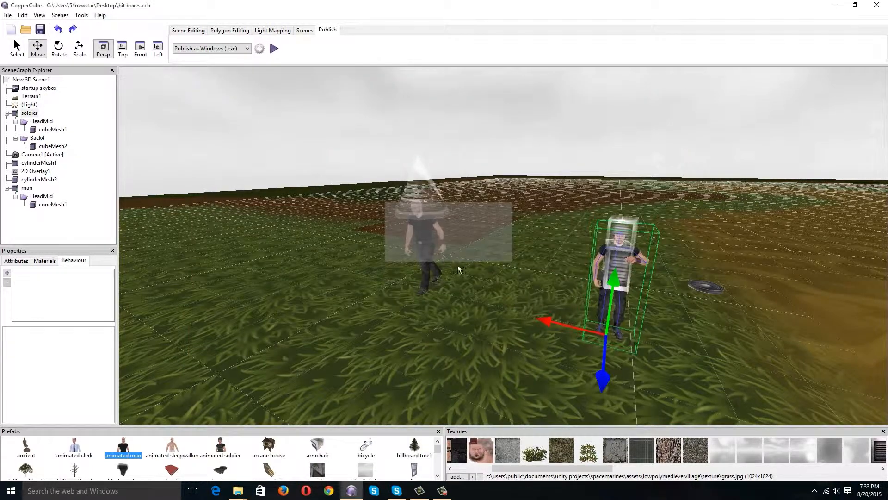
pyautogui.moveTo(565, 354); pyautogui.dragTo(553, 346, button='middle')
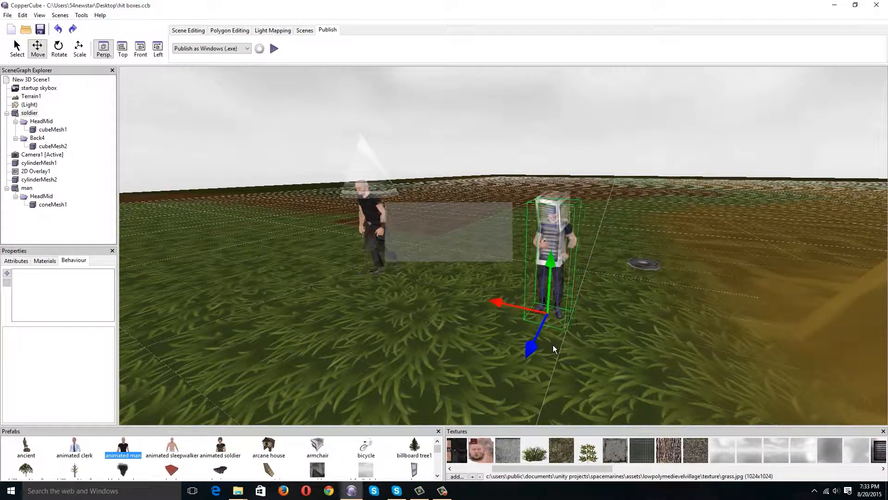